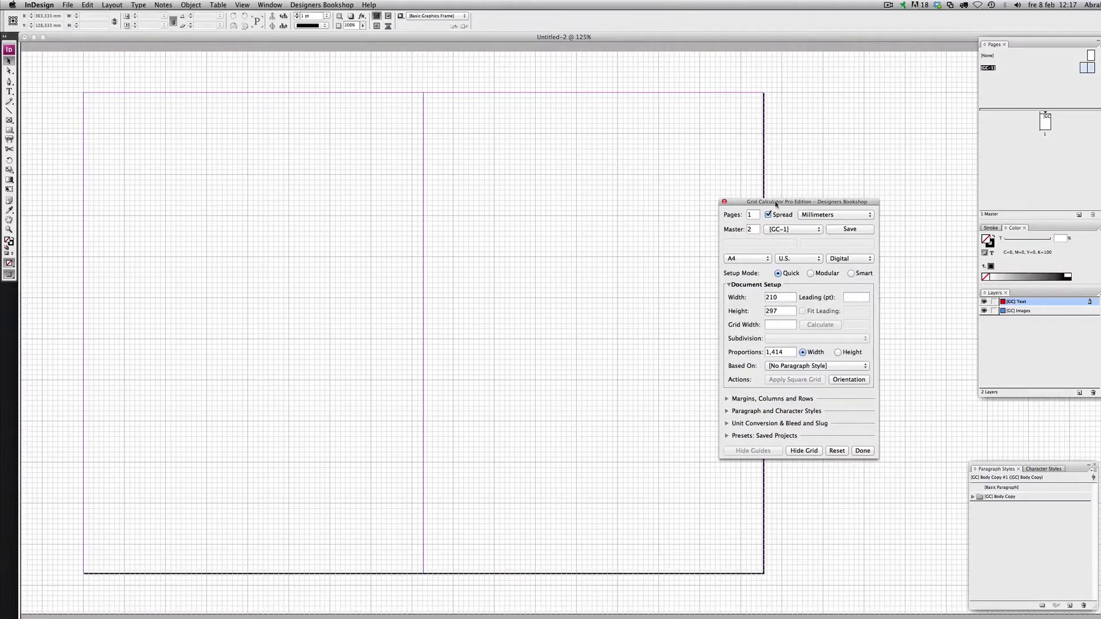
# Set the document leading to 12 pt and enable the x-height image-lines for the Body Copy style.
pyautogui.moveTo(776, 204); pyautogui.dragTo(732, 198)
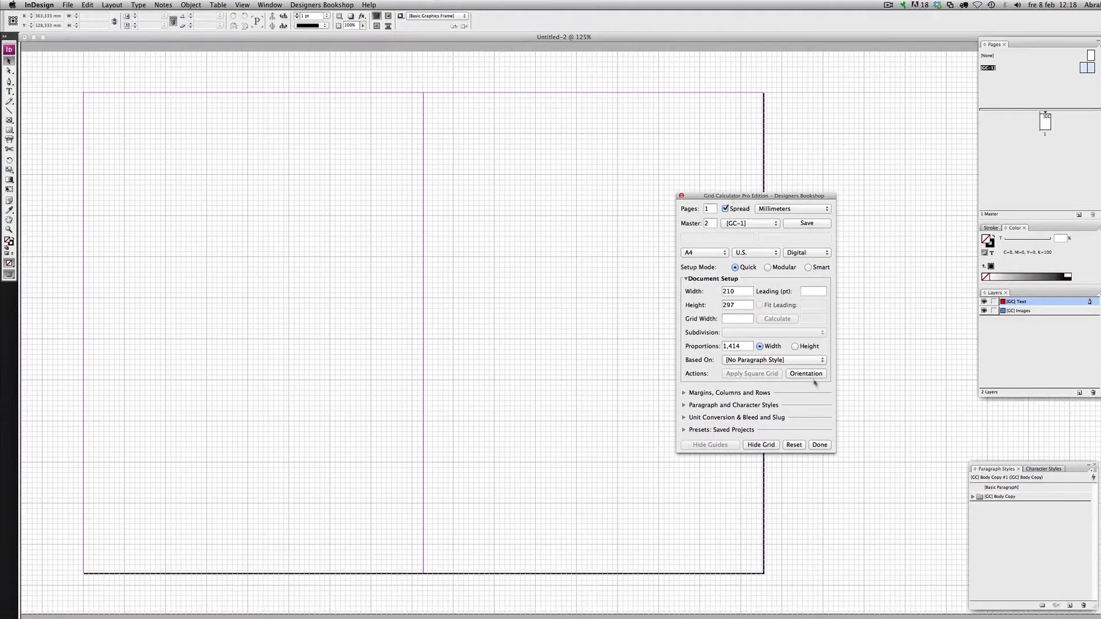
pyautogui.press('Tab')
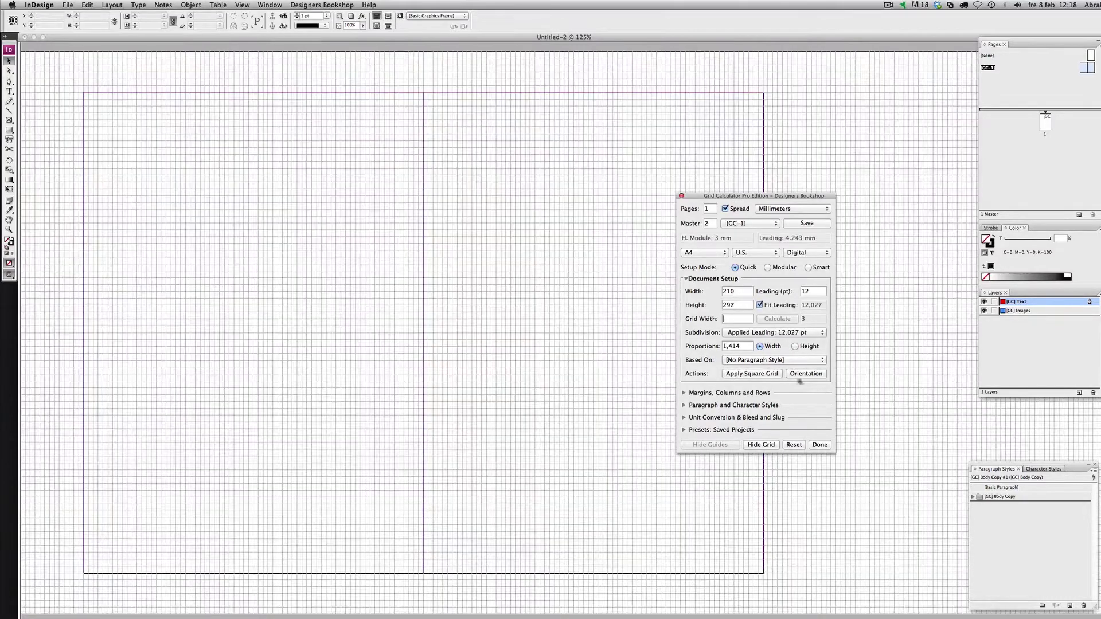
pyautogui.click(709, 408)
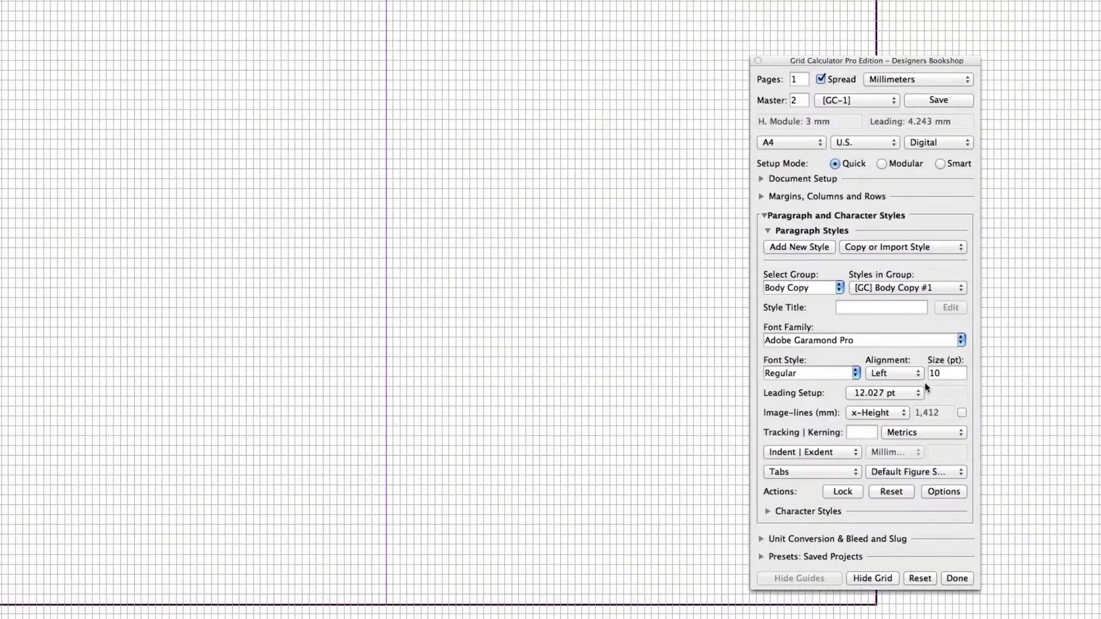
pyautogui.click(962, 412)
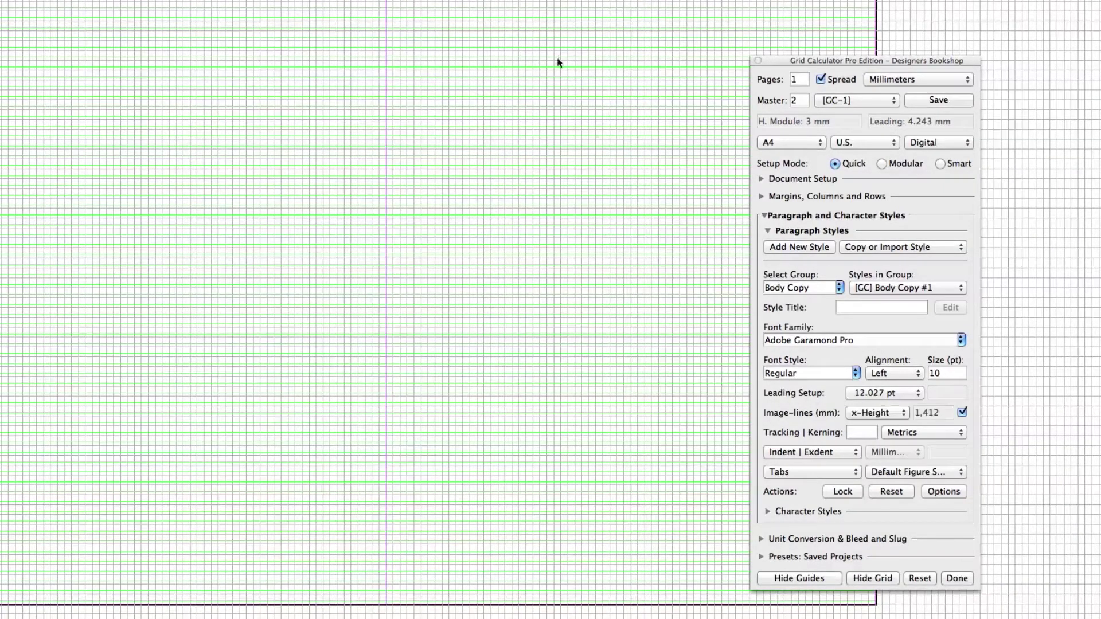
# Draw a tall, narrow text frame on the right-hand page and fill it with placeholder text.
pyautogui.press('super+equal')
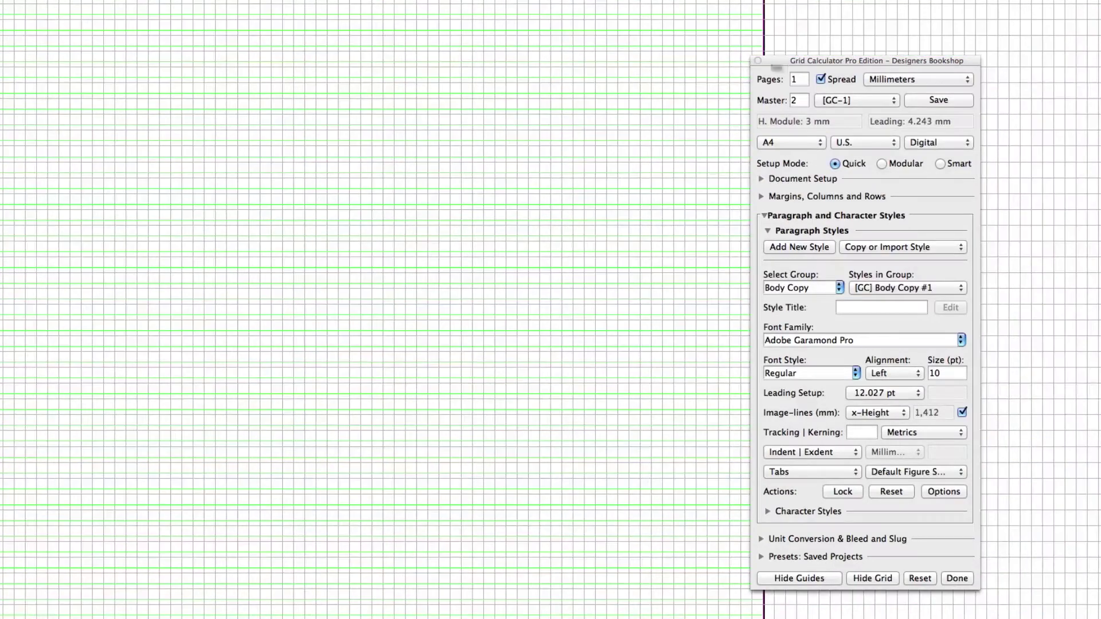
pyautogui.moveTo(793, 63); pyautogui.dragTo(848, 8)
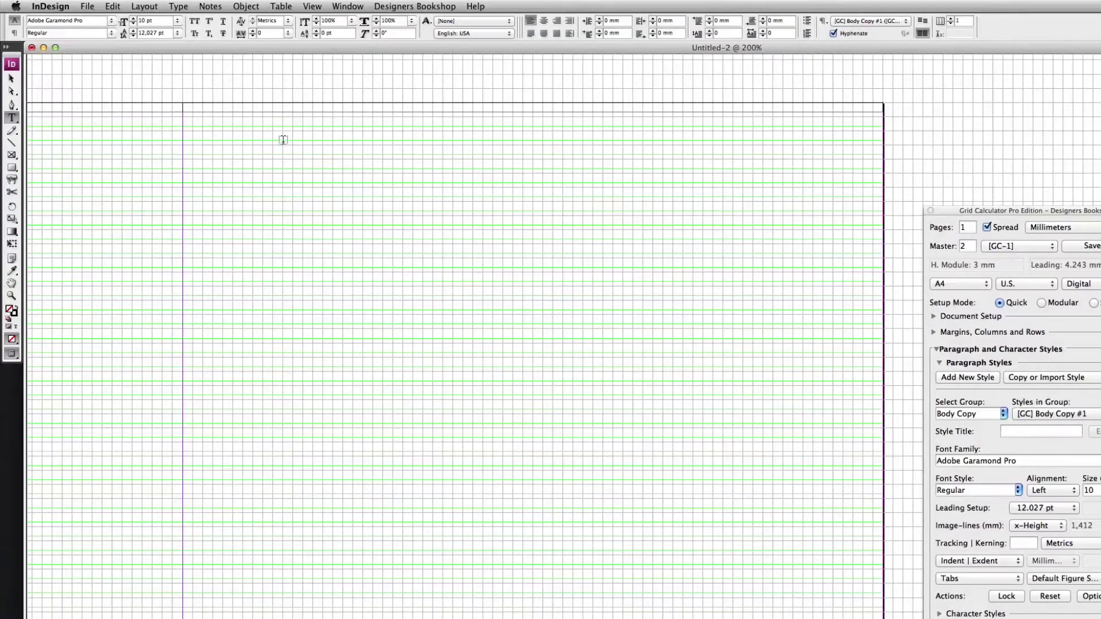
pyautogui.moveTo(282, 140); pyautogui.dragTo(494, 595)
pyautogui.click(179, 6)
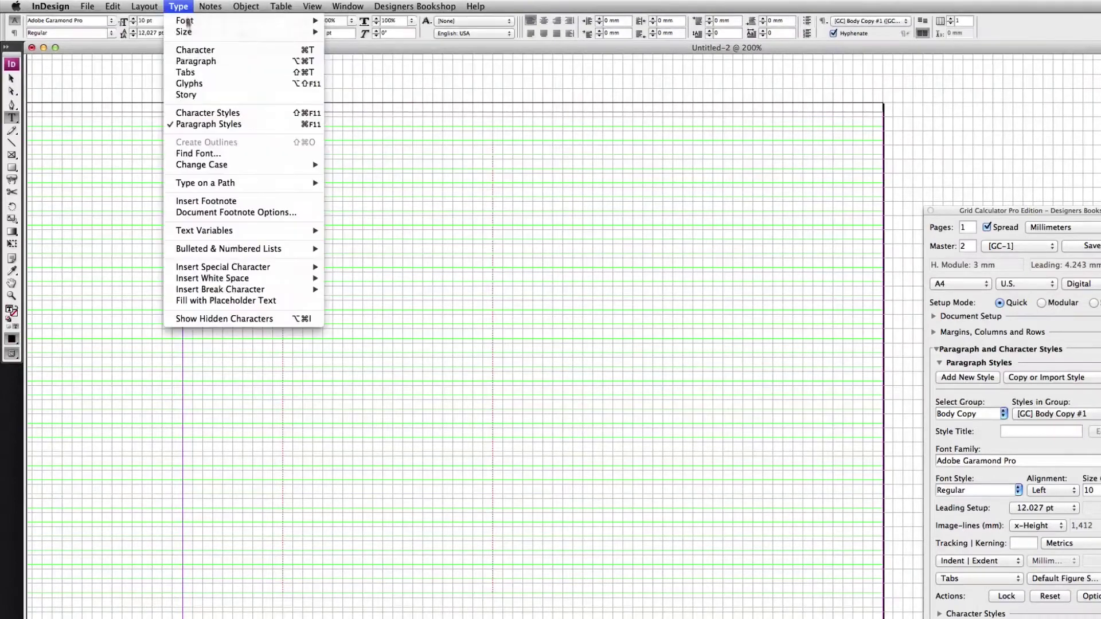
pyautogui.click(226, 300)
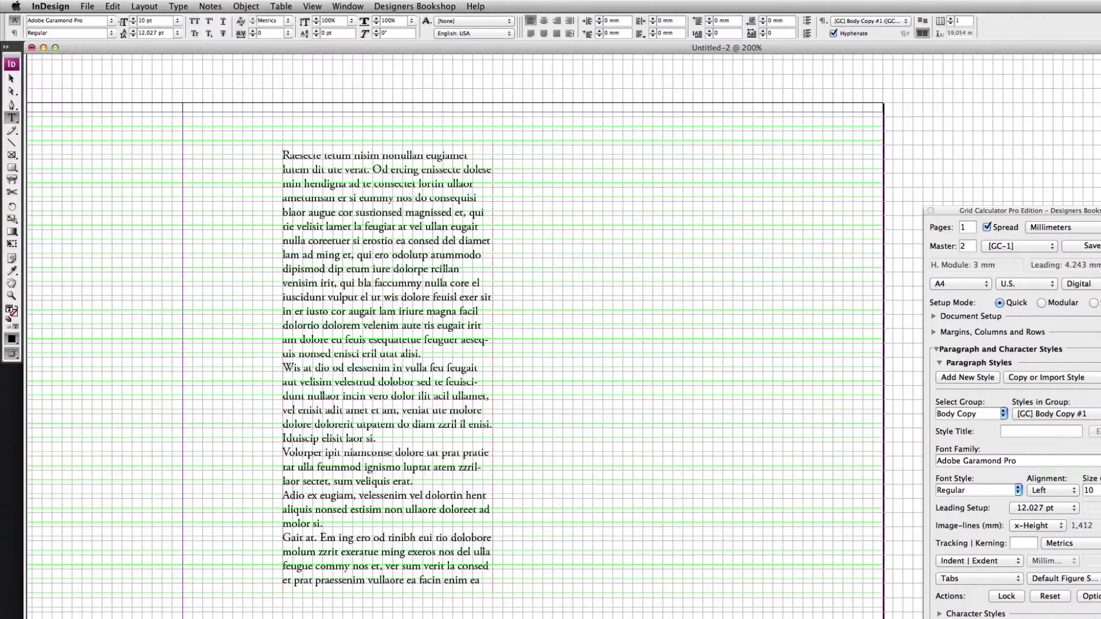
# Add a new paragraph style in the Quote group without a custom title.
pyautogui.keyDown('super'); pyautogui.click(564, 311); pyautogui.keyUp('super')
pyautogui.press('z')
pyautogui.click(566, 314)
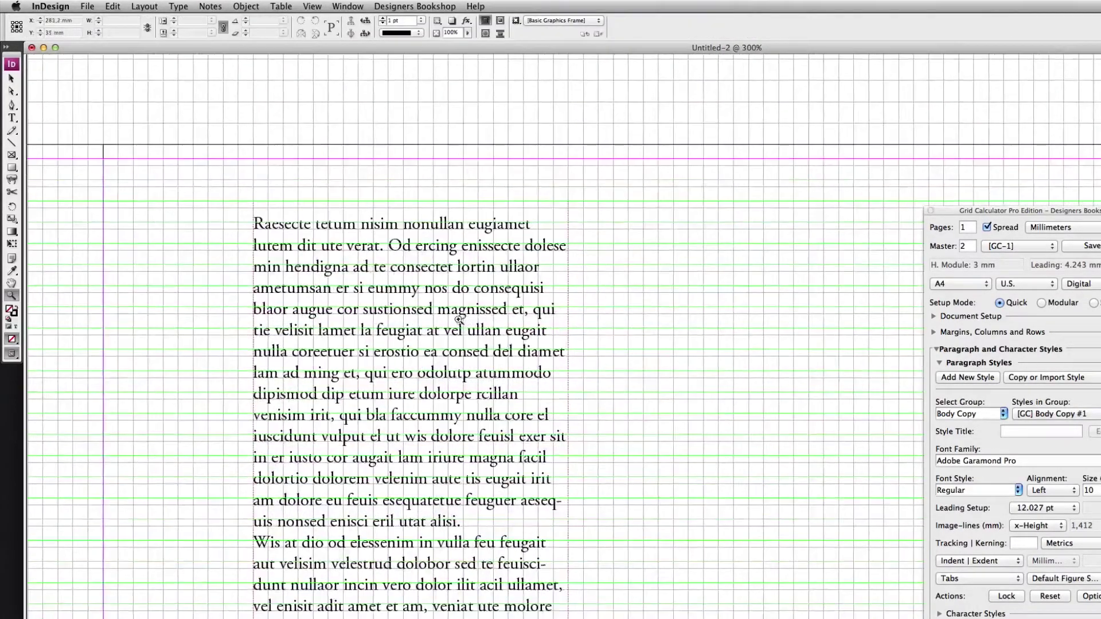
pyautogui.moveTo(460, 321); pyautogui.dragTo(410, 302)
pyautogui.press('v')
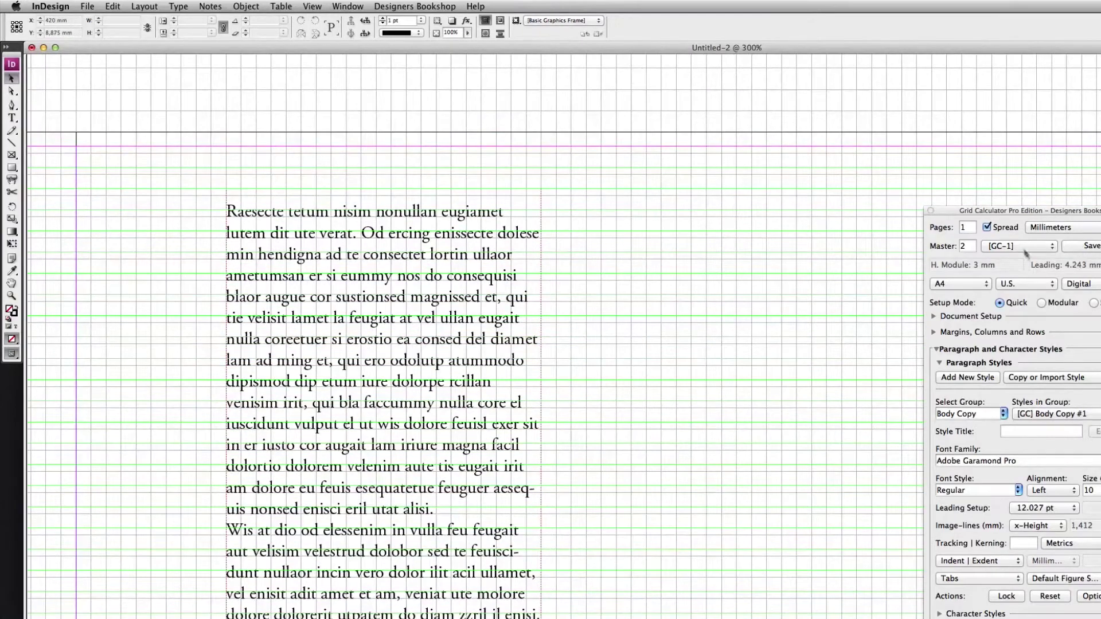
pyautogui.moveTo(999, 211); pyautogui.dragTo(1008, 168)
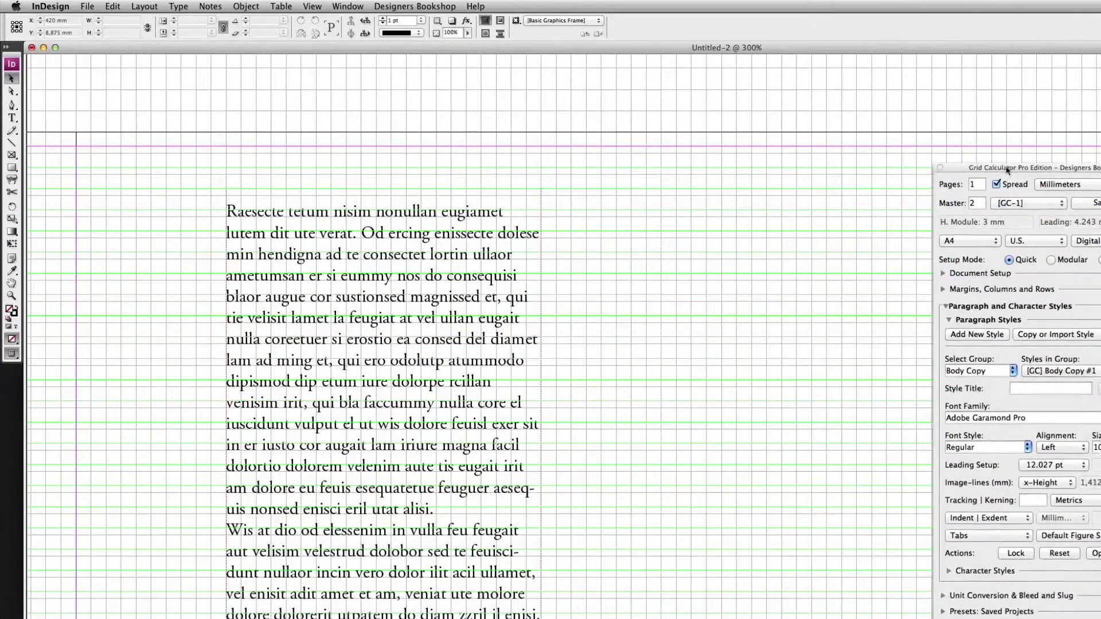
pyautogui.click(978, 334)
pyautogui.click(768, 422)
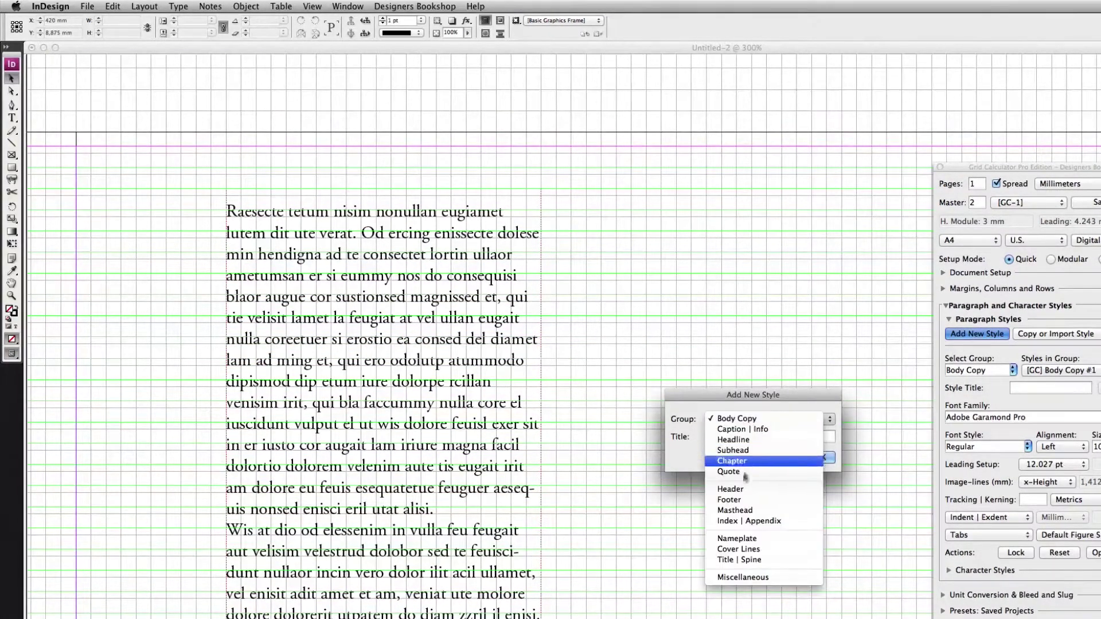
pyautogui.click(740, 472)
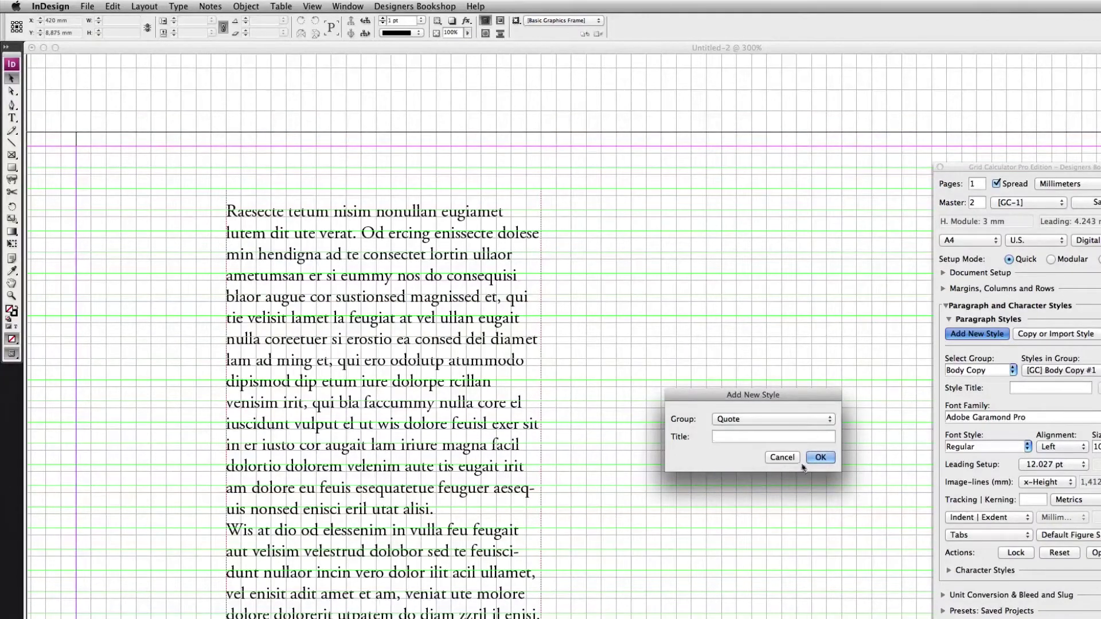
pyautogui.click(819, 458)
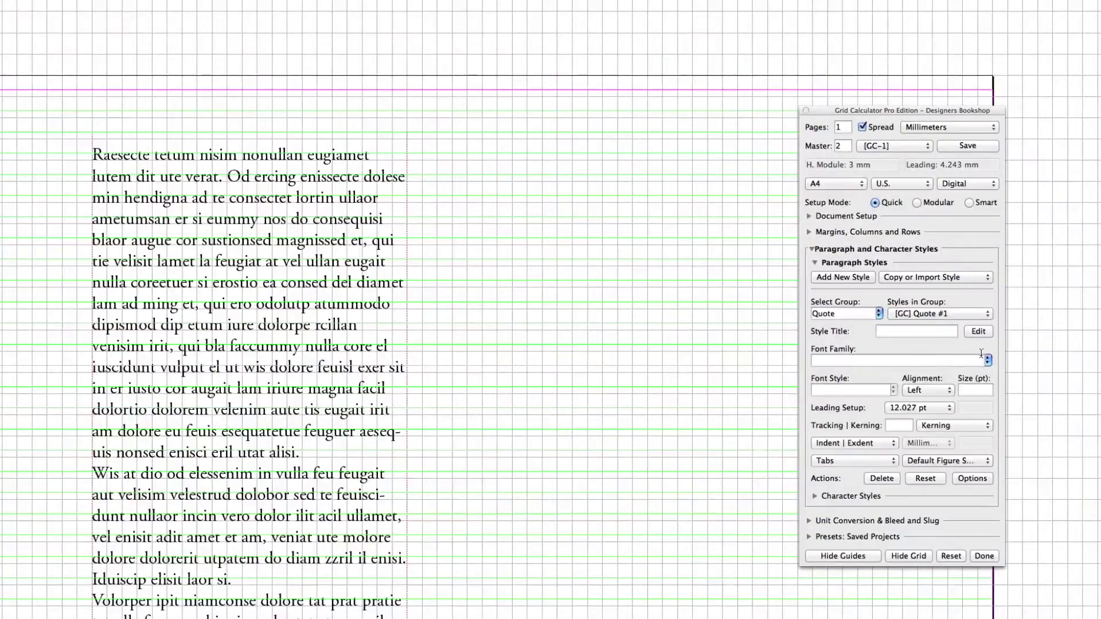
# Set the Quote style's font family to Helvetica Neue and its font style to Medium.
pyautogui.click(1100, 417)
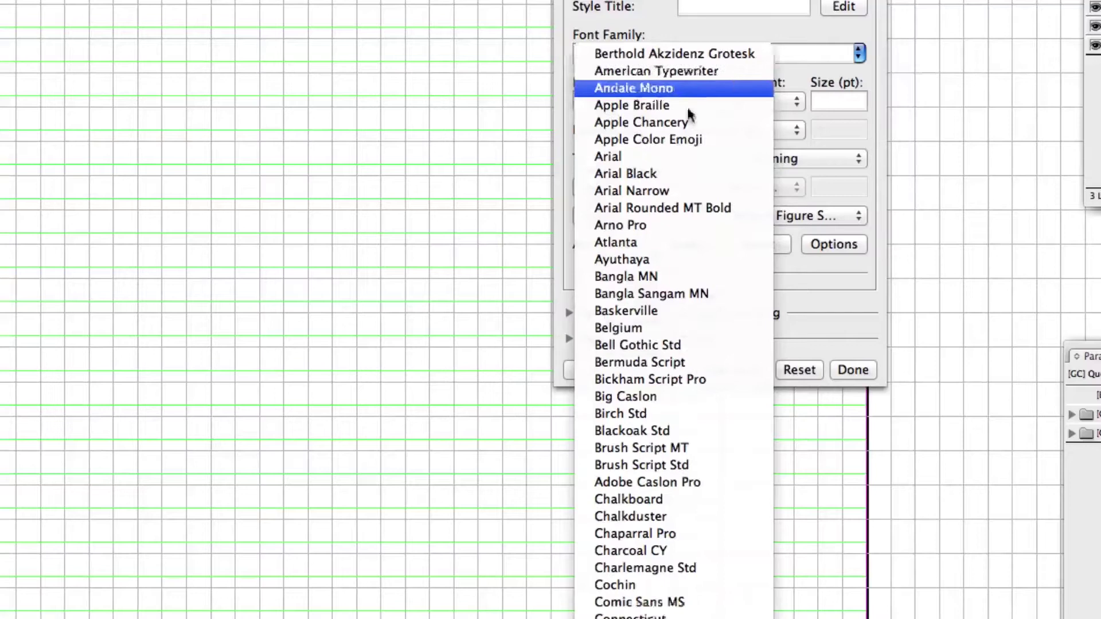
pyautogui.scroll(-3, 886, 530)
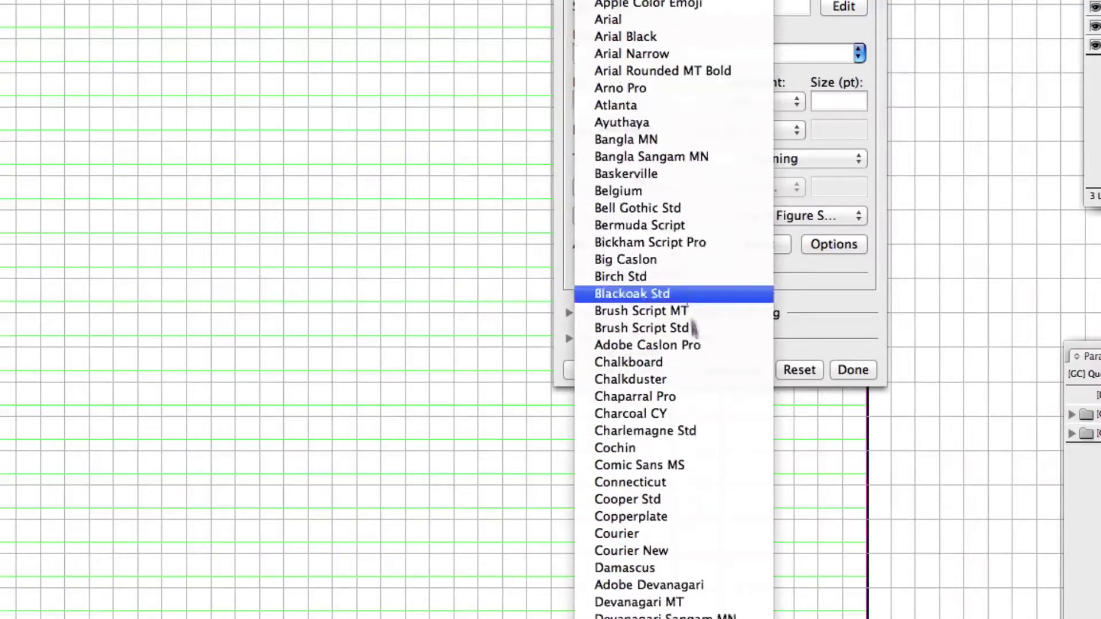
pyautogui.scroll(-5, 695, 266)
pyautogui.scroll(-2, 715, 268)
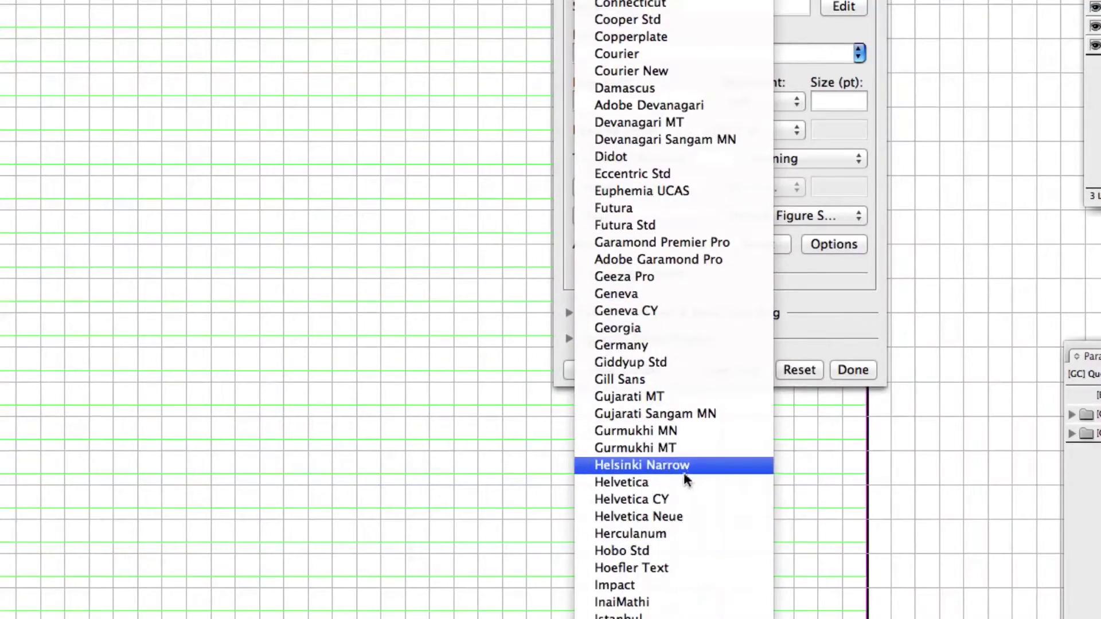
pyautogui.click(669, 516)
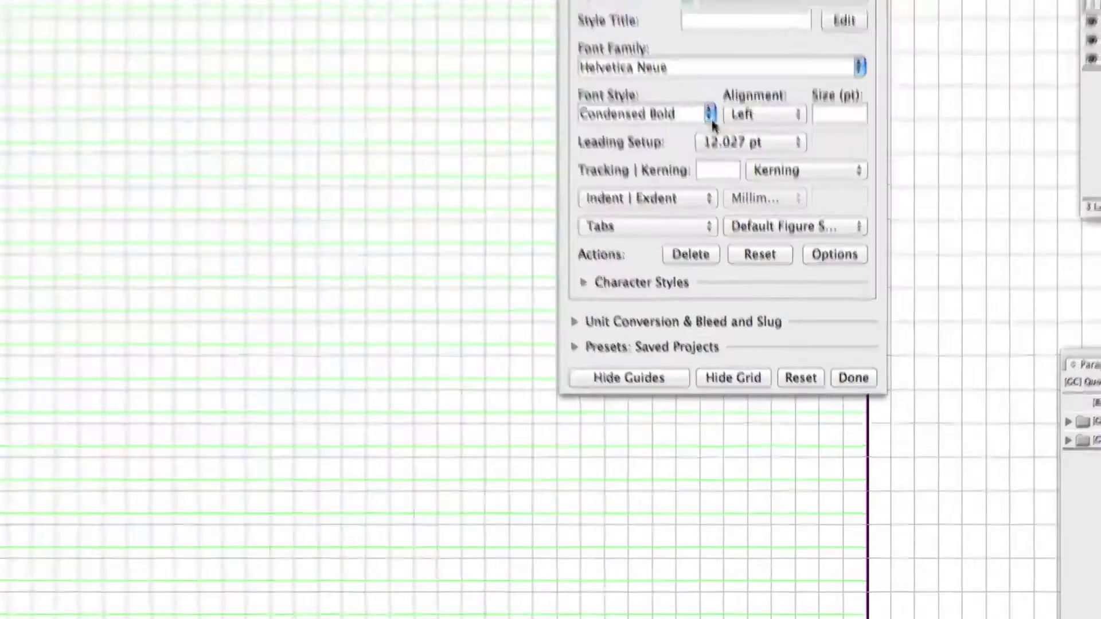
pyautogui.click(706, 102)
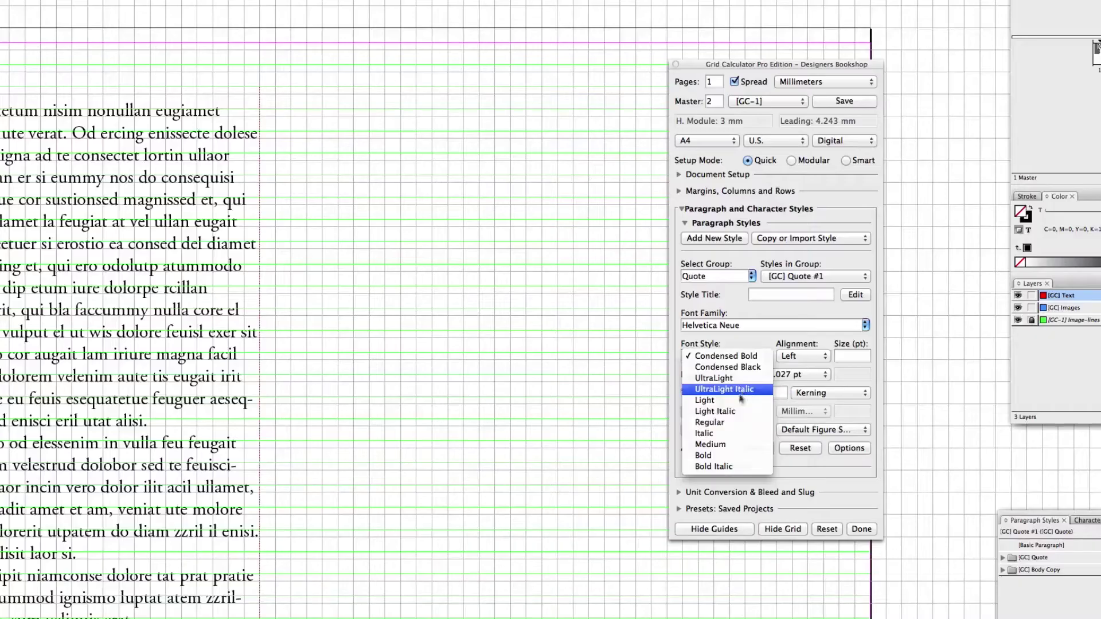
pyautogui.click(723, 447)
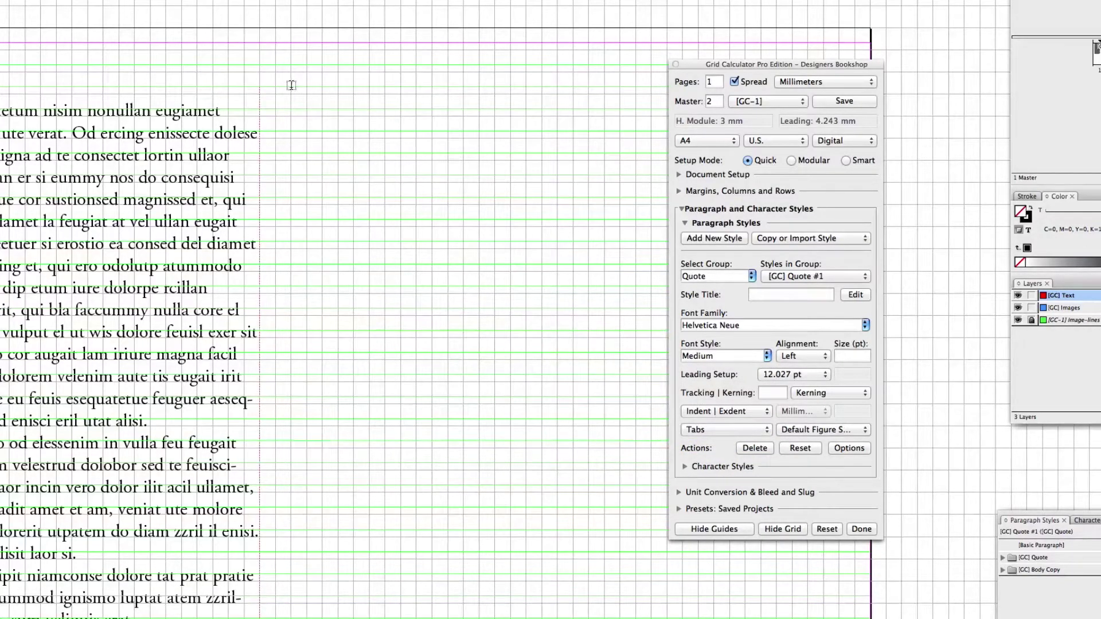
# Draw a second text frame beside the body copy and enter “This is a quote...” in it.
pyautogui.moveTo(291, 85); pyautogui.dragTo(511, 537)
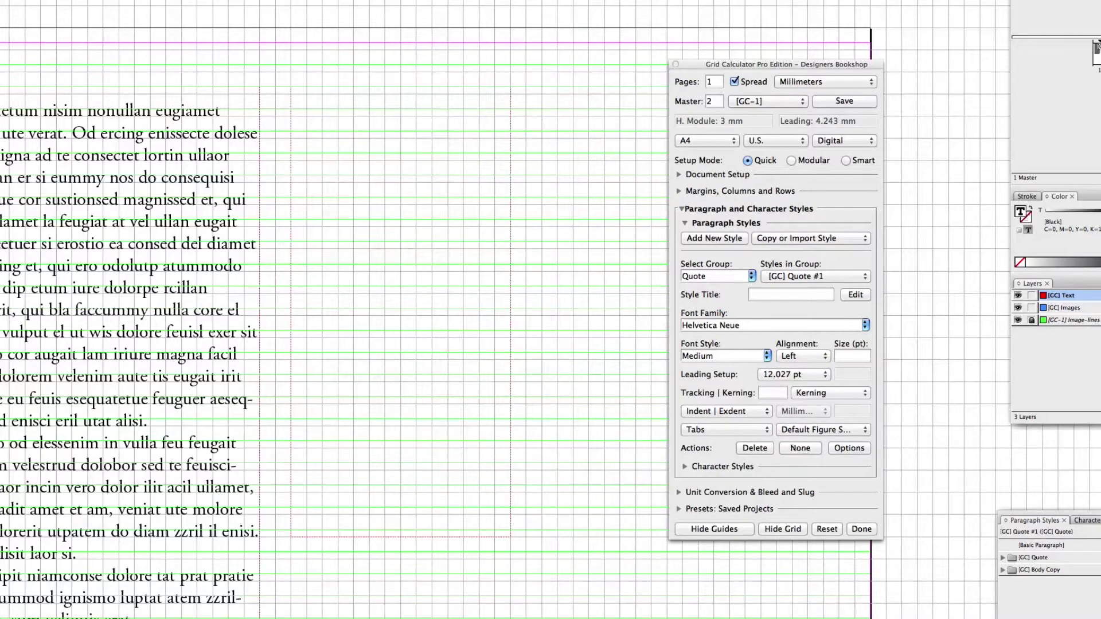
pyautogui.write('“This ')
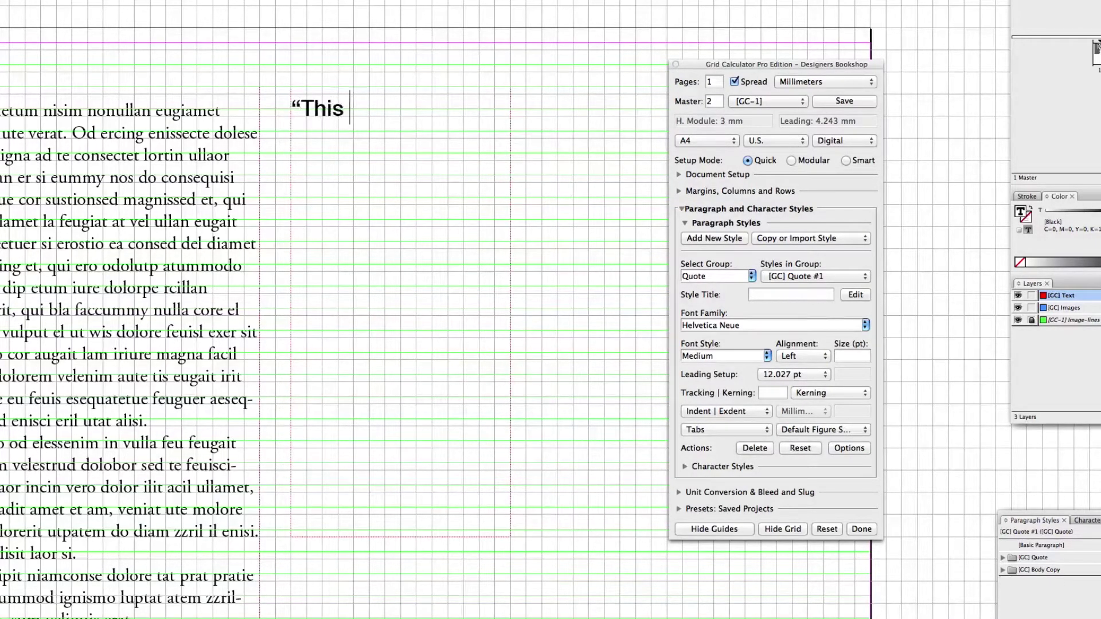
pyautogui.write('is a quote')
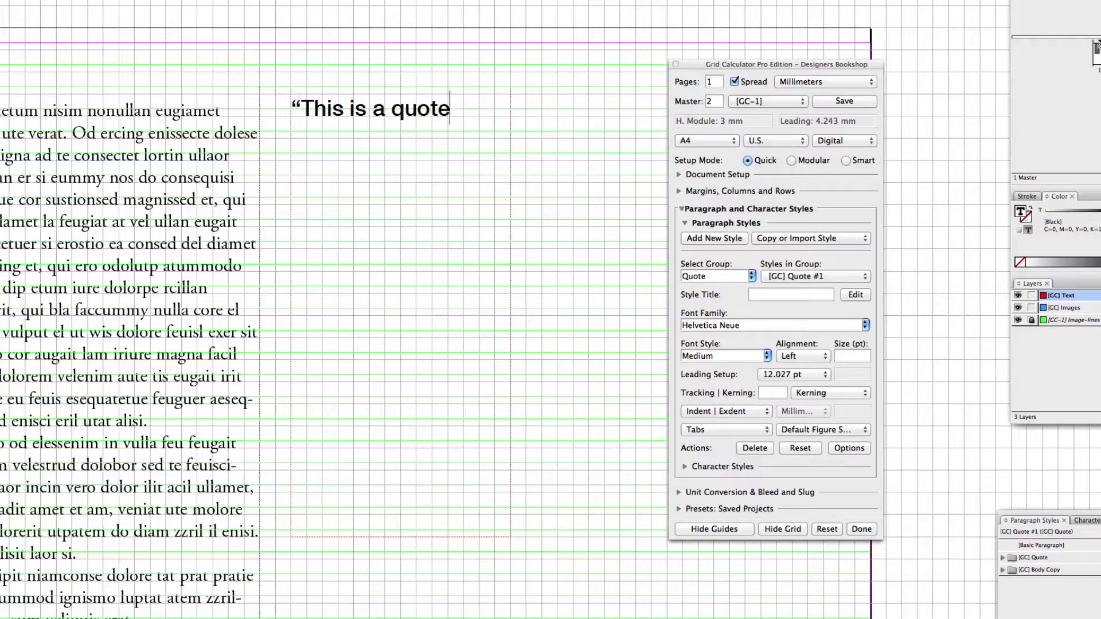
pyautogui.write('...”')
# Copy the quote line and paste it six more times, each on its own line below.
pyautogui.press('super+a')
pyautogui.press('super+c')
pyautogui.press('Right')
pyautogui.press('Return')
pyautogui.press('super+v')
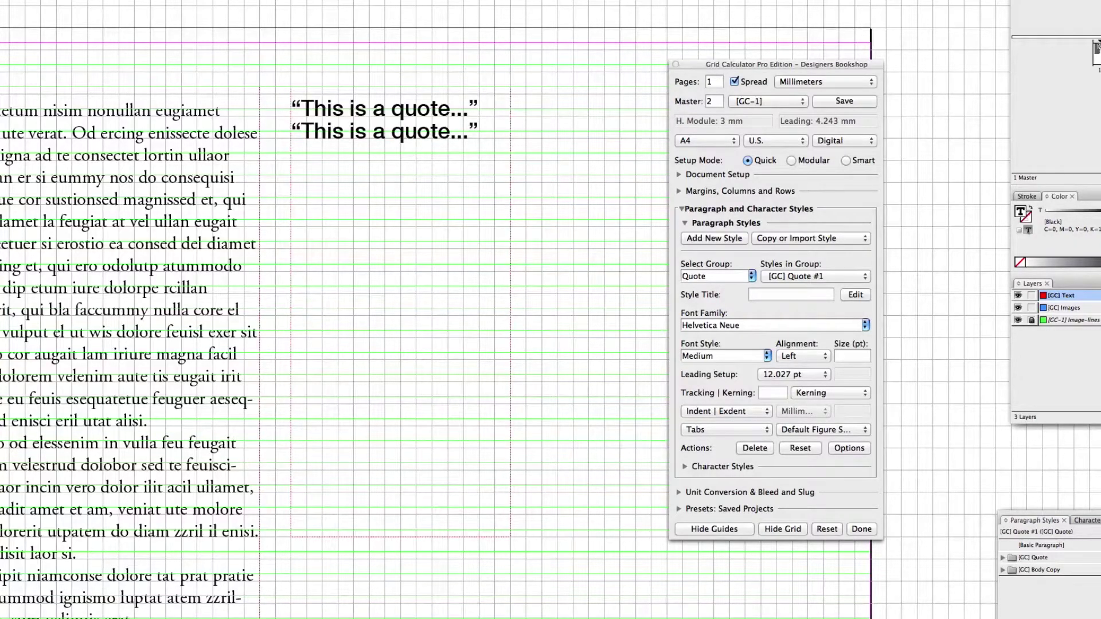
pyautogui.press('Return')
pyautogui.press('super+v')
pyautogui.press('Return')
pyautogui.press('super+v')
pyautogui.press('Return')
pyautogui.press('super+v')
pyautogui.press('Return')
pyautogui.press('super+v')
pyautogui.press('Return')
pyautogui.press('super+v')
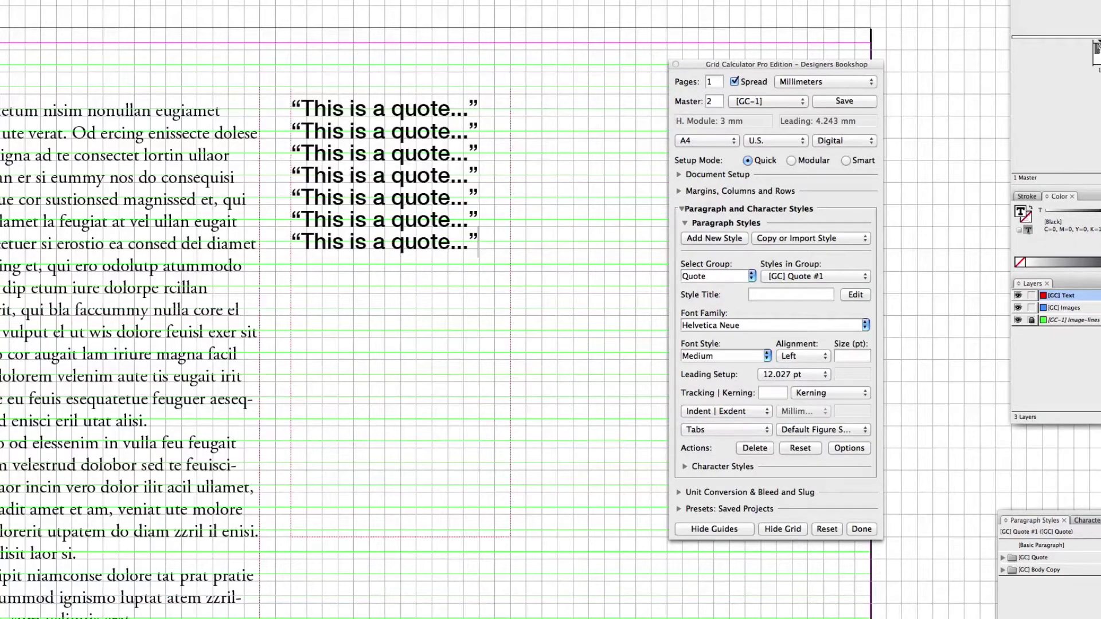
# Try the Quote style at a font size of 24 pt and then 18 pt.
pyautogui.press('Escape')
pyautogui.press('super+equal')
pyautogui.press('super+equal')
pyautogui.press('super+equal')
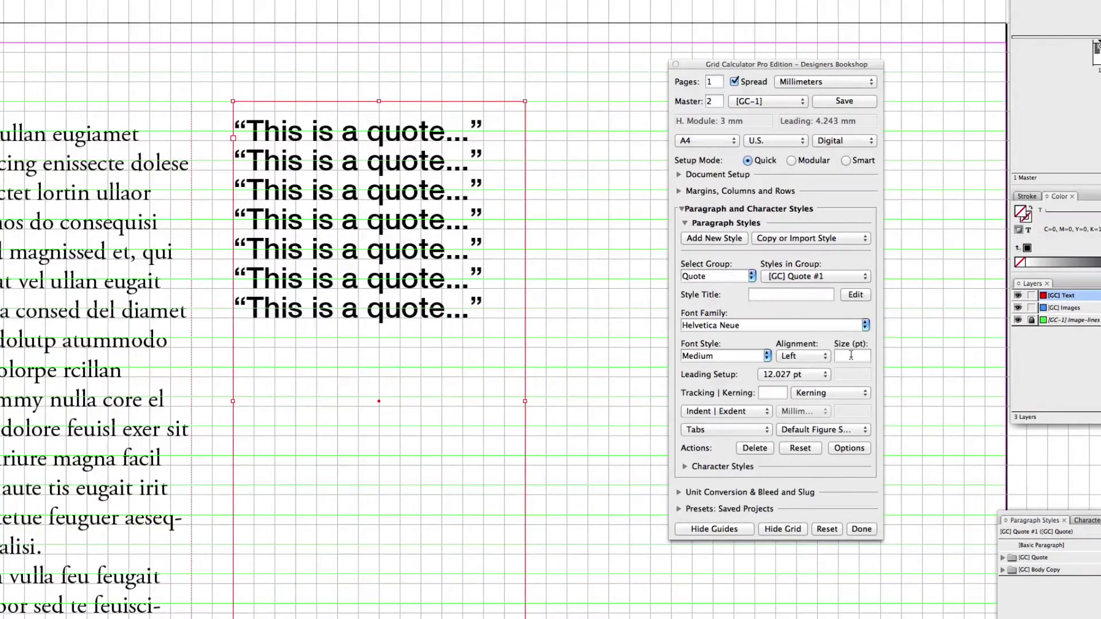
pyautogui.click(851, 355)
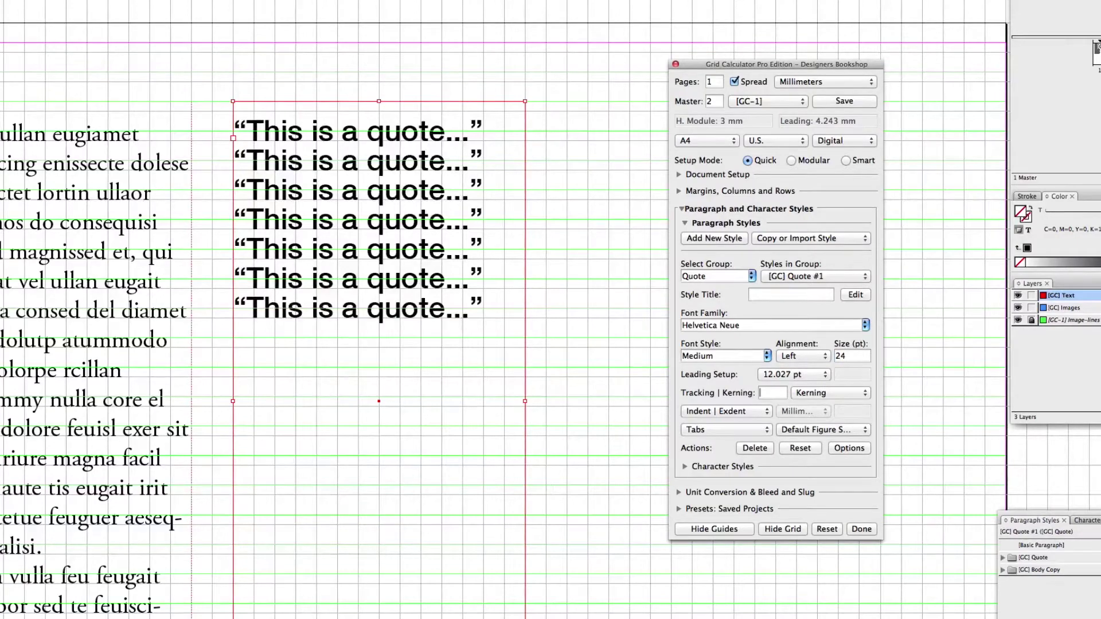
pyautogui.press('BackSpace')
pyautogui.press('BackSpace')
pyautogui.write('18')
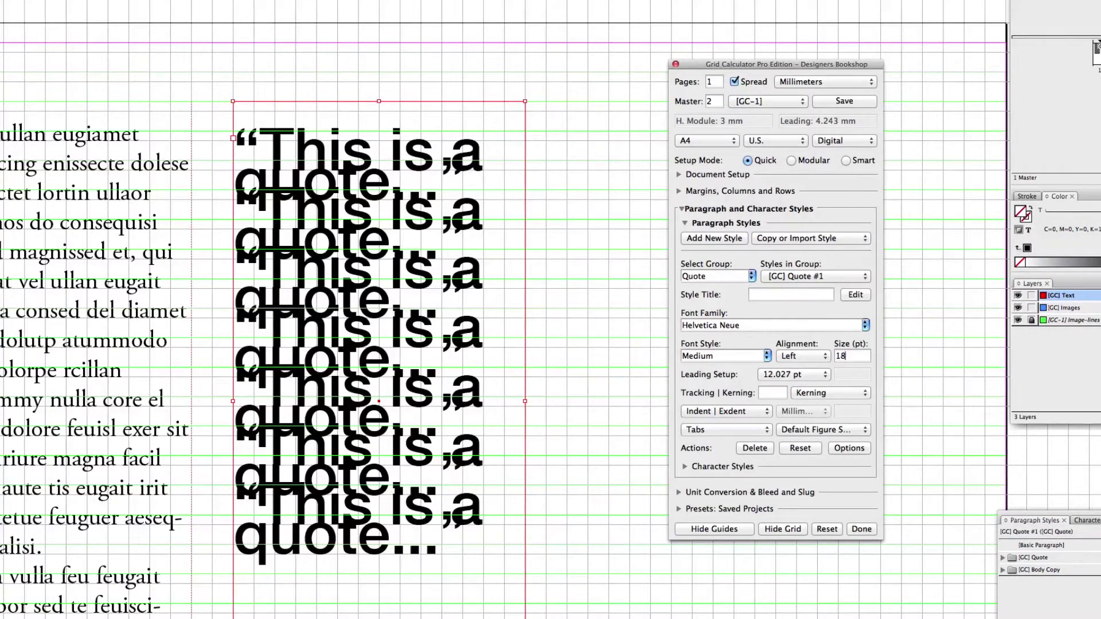
pyautogui.click(381, 276)
pyautogui.click(381, 275)
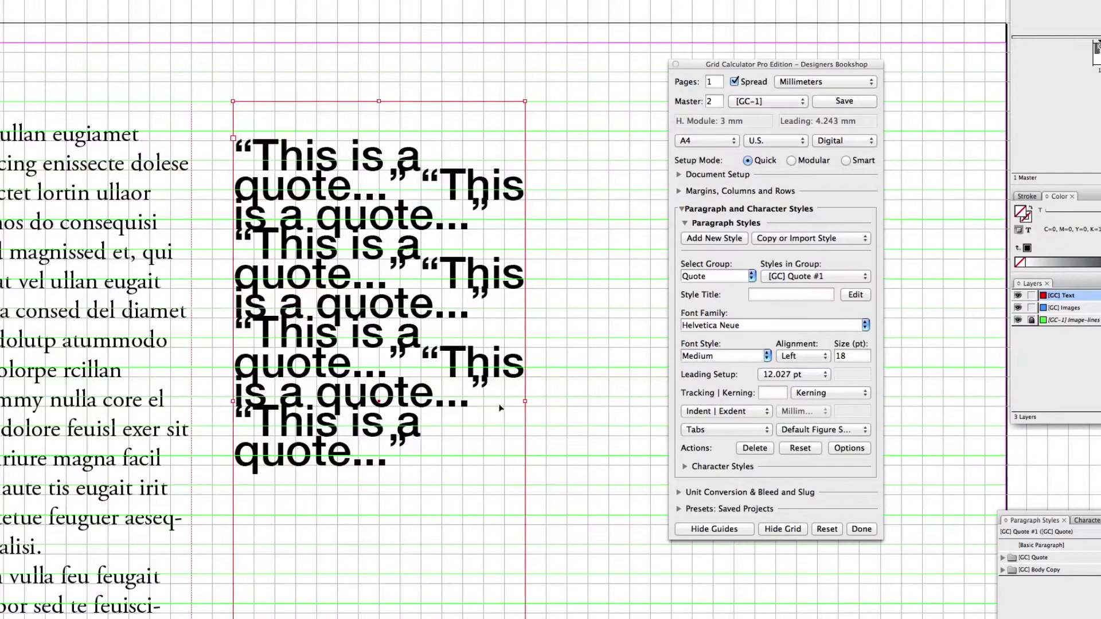
# Widen the quote text frame and set the Quote style's font size to 16 pt.
pyautogui.moveTo(526, 402); pyautogui.dragTo(587, 402)
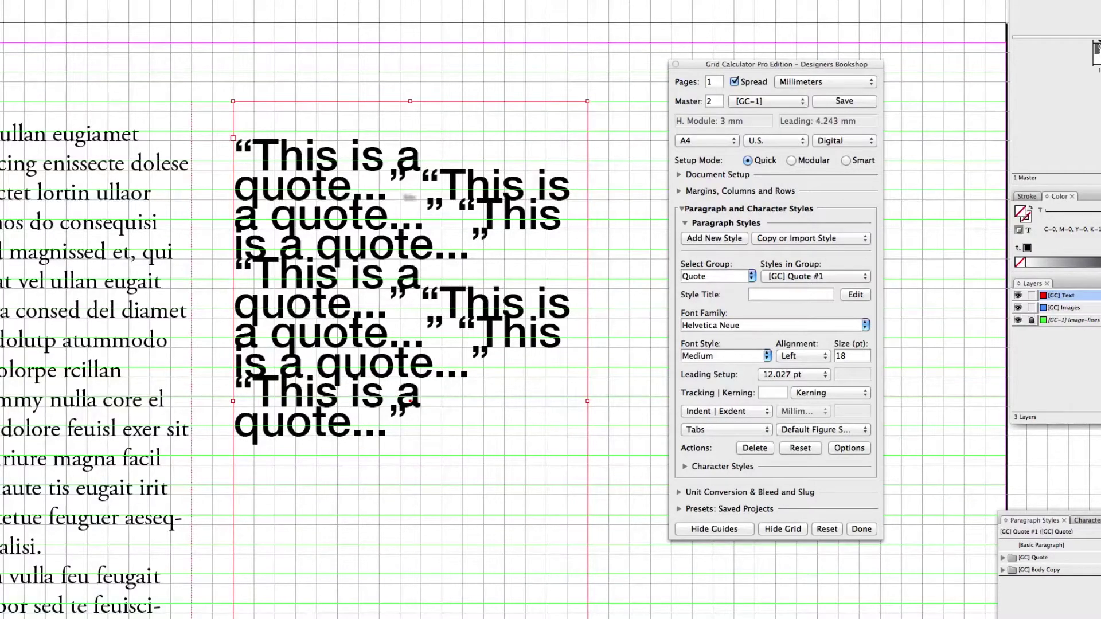
pyautogui.click(847, 355)
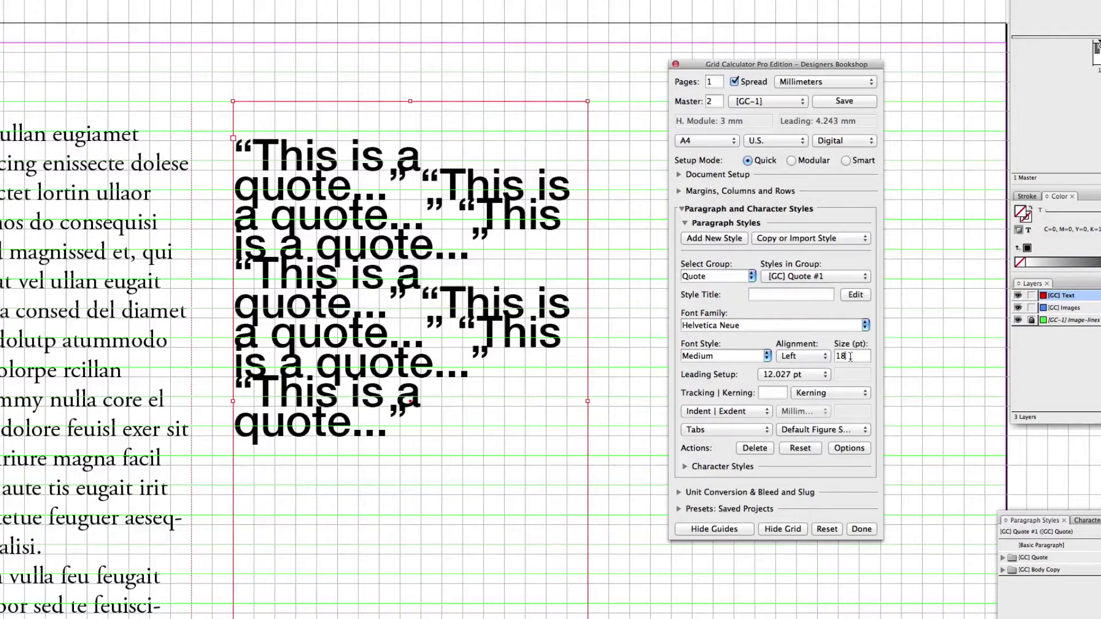
pyautogui.press('BackSpace')
pyautogui.write('7')
pyautogui.press('BackSpace')
pyautogui.write('6')
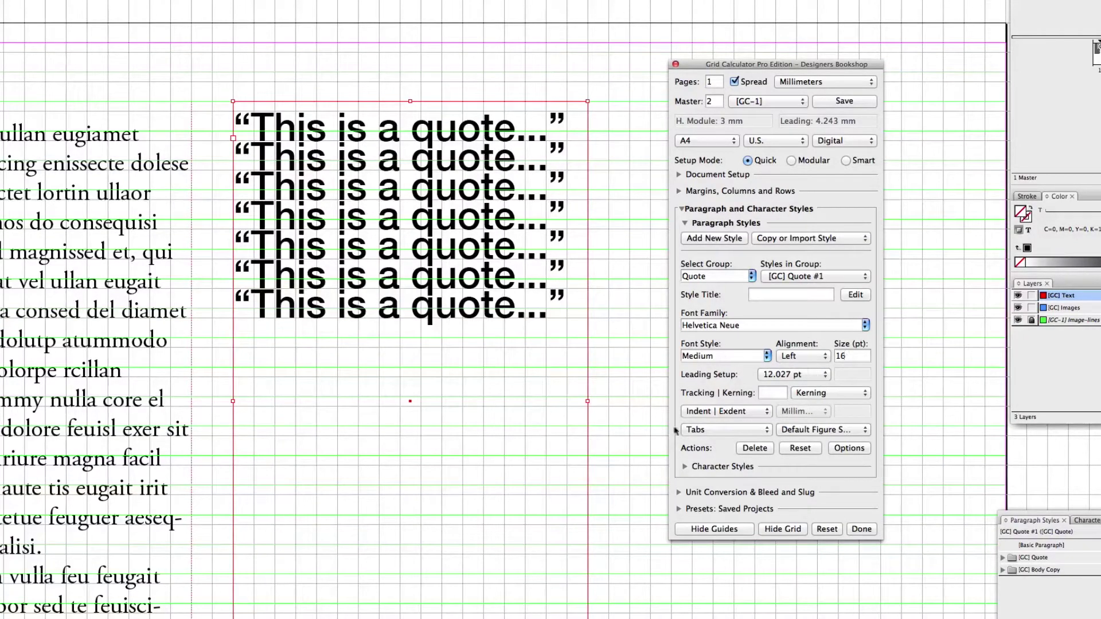
pyautogui.click(162, 96)
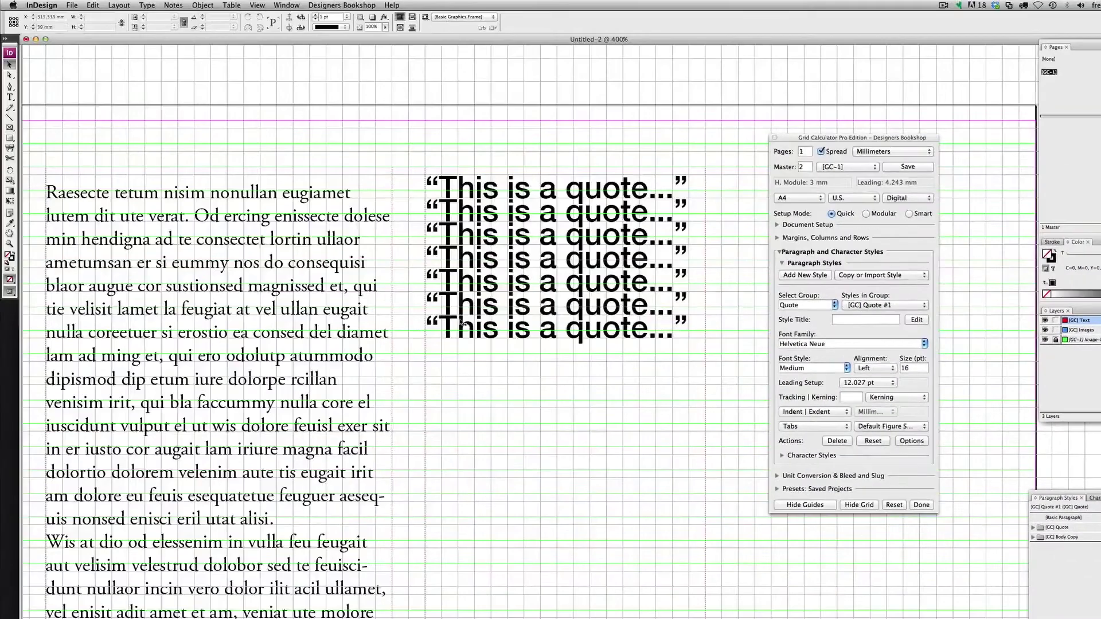
# Turn off baseline grid alignment in the Quote paragraph style's indents and spacing options.
pyautogui.click(911, 441)
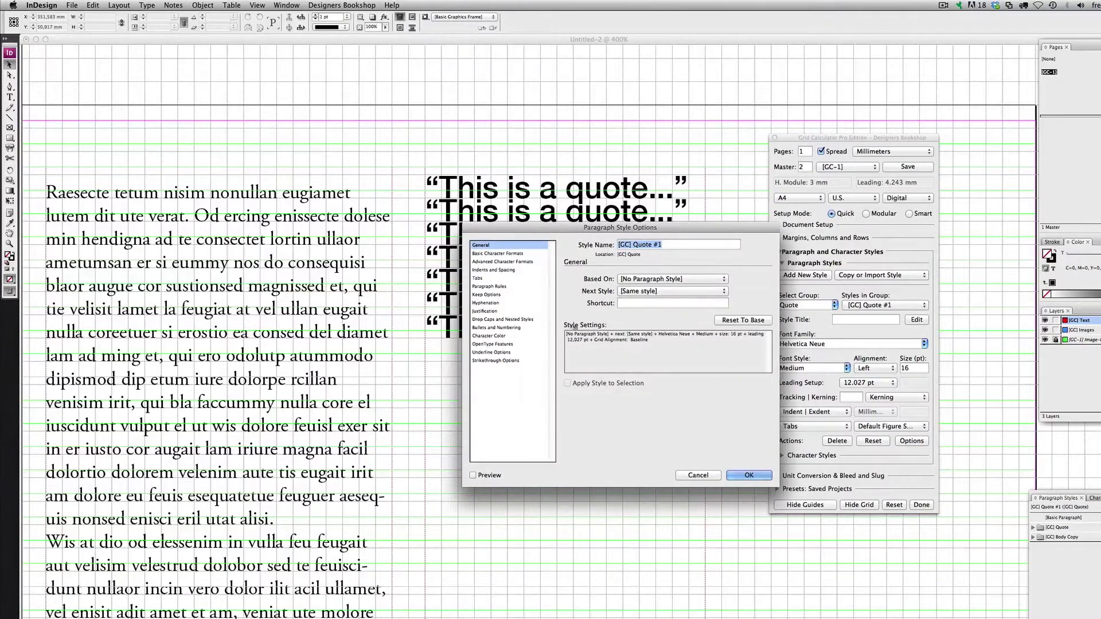
pyautogui.click(483, 270)
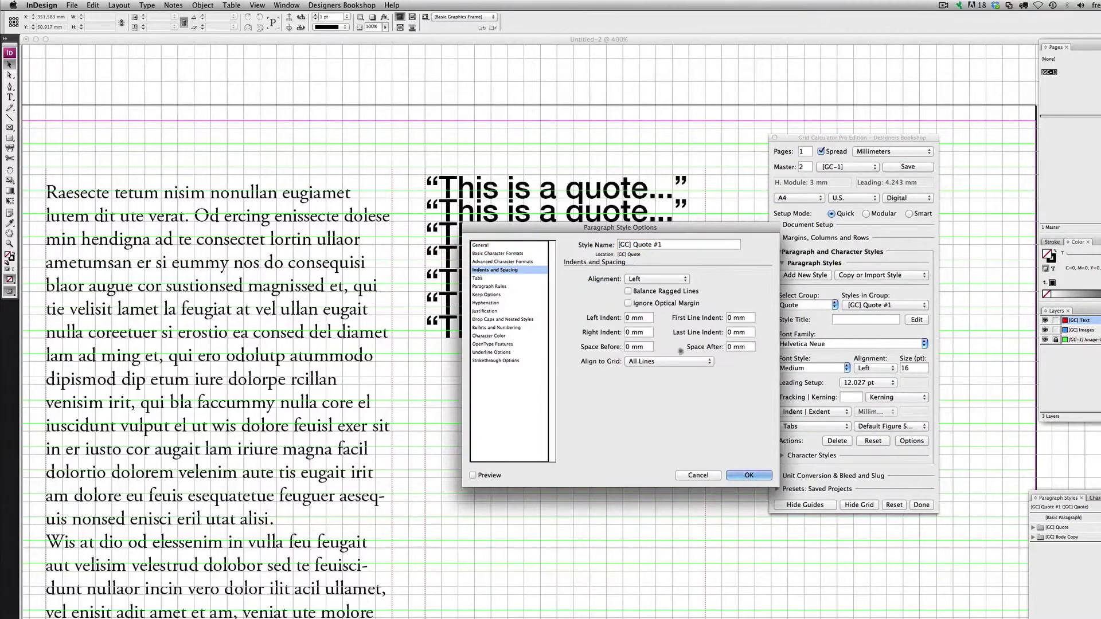
pyautogui.click(641, 362)
pyautogui.click(646, 352)
pyautogui.click(763, 476)
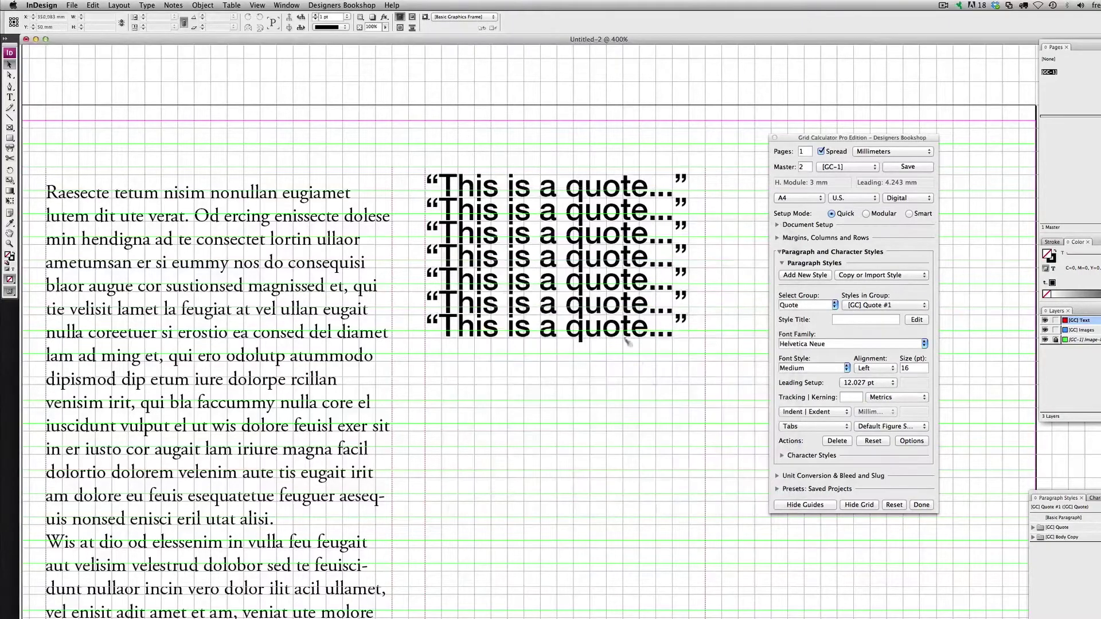
# Move the quote text frame down by one baseline grid line and deselect it.
pyautogui.click(524, 237)
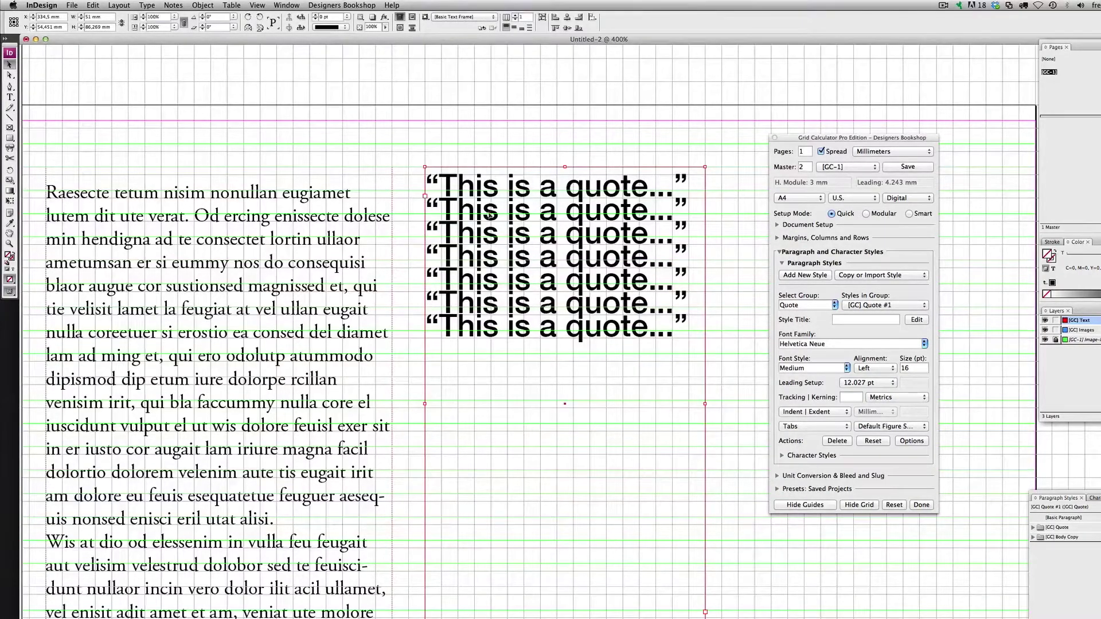
pyautogui.moveTo(499, 217); pyautogui.dragTo(496, 236)
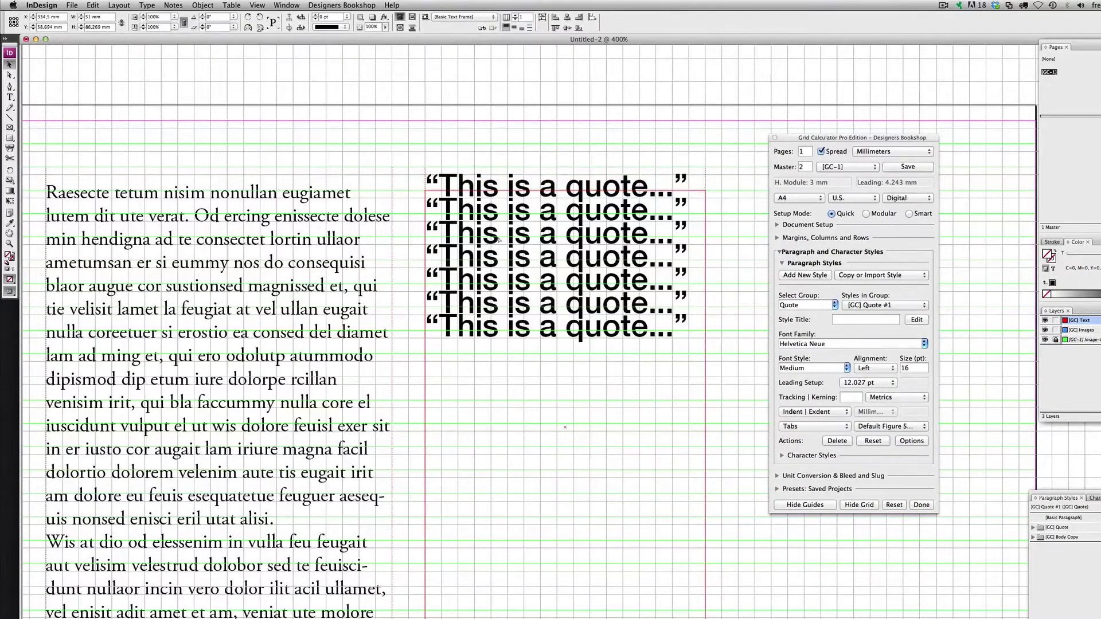
pyautogui.click(396, 199)
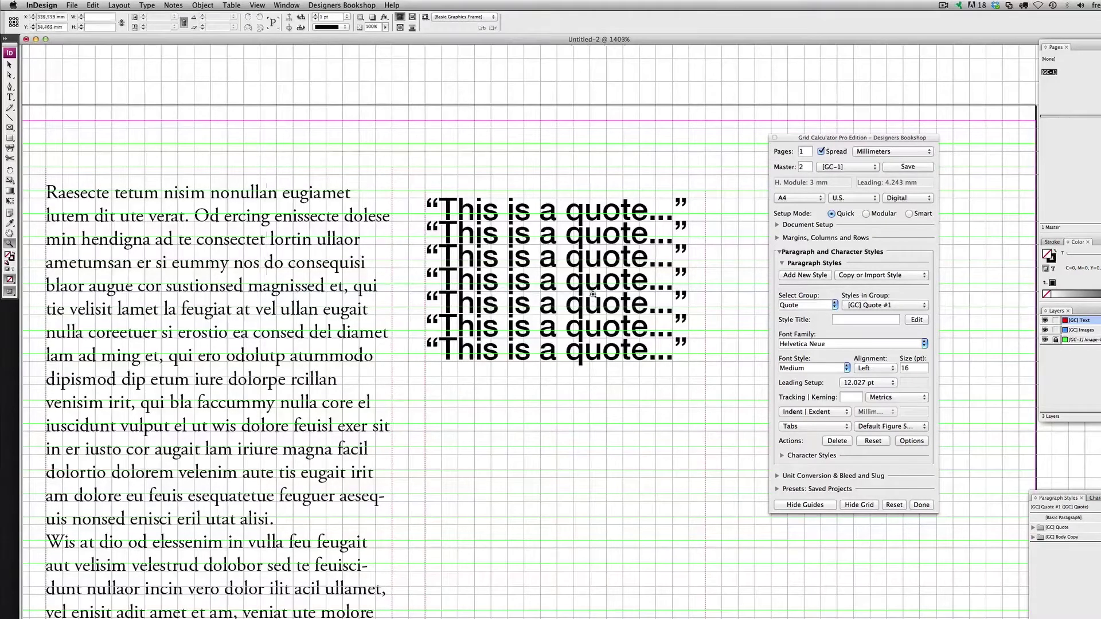
# Examine how the first quote line sits against its frame edge, the baseline grid and the neighbouring body copy.
pyautogui.moveTo(396, 199); pyautogui.dragTo(530, 282)
pyautogui.click(531, 282)
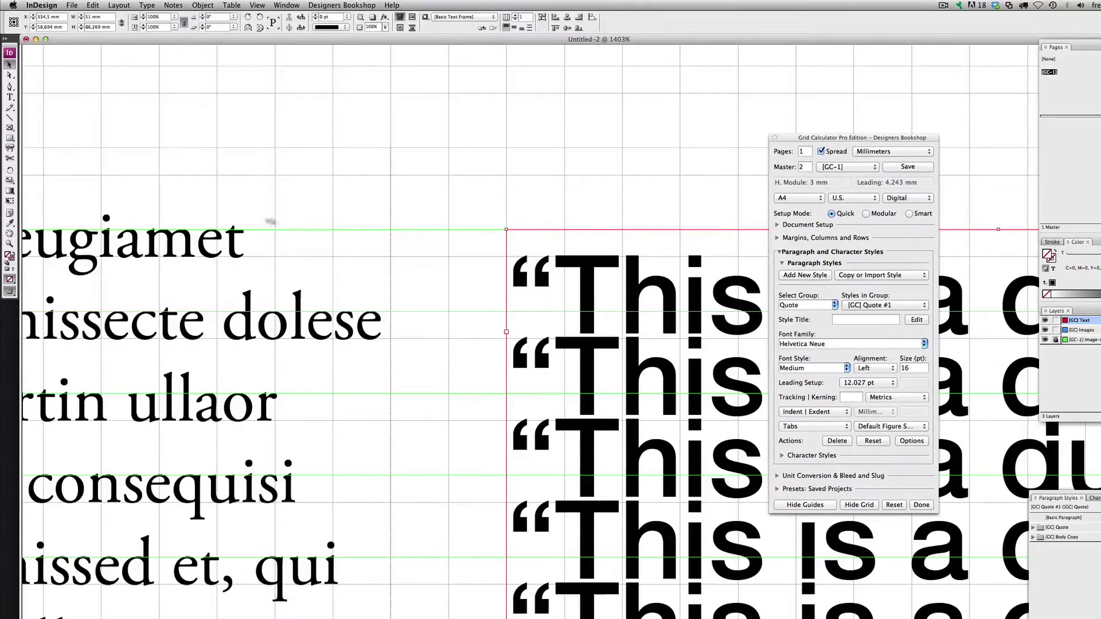
pyautogui.click(459, 222)
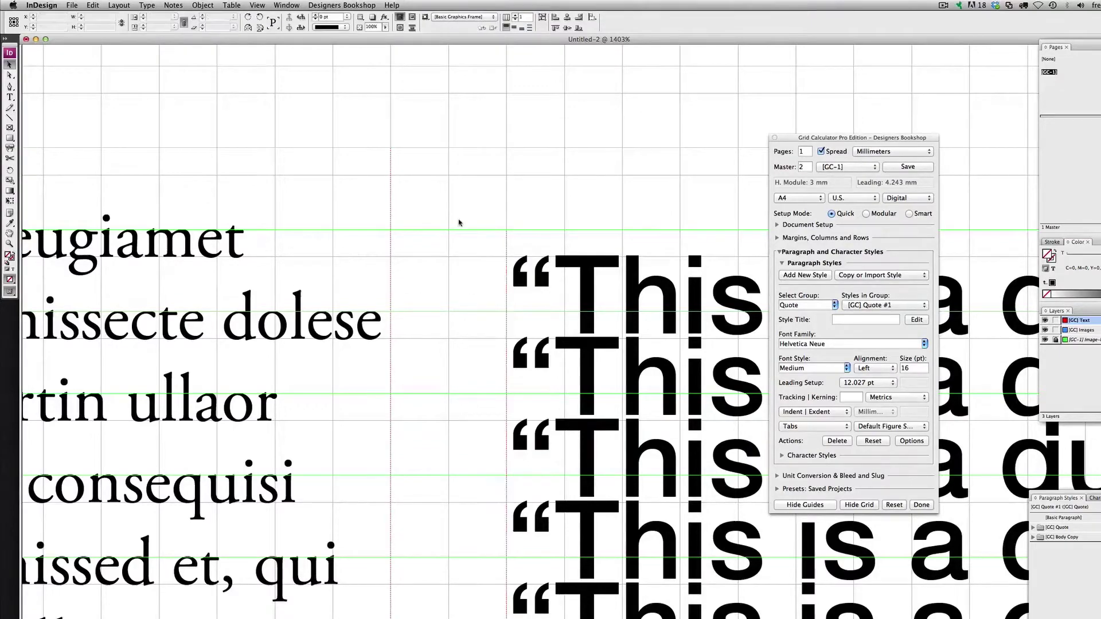
pyautogui.press('super+minus')
pyautogui.press('super+minus')
pyautogui.press('super+minus')
pyautogui.press('super+minus')
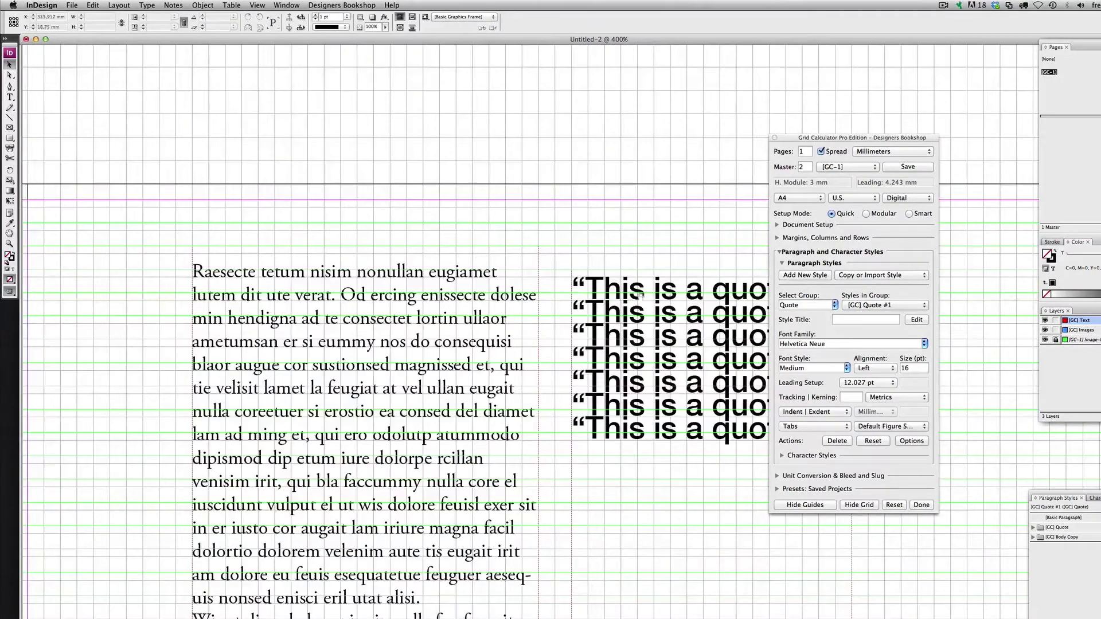
pyautogui.press('super+minus')
pyautogui.hscroll(-1, 504, 226)
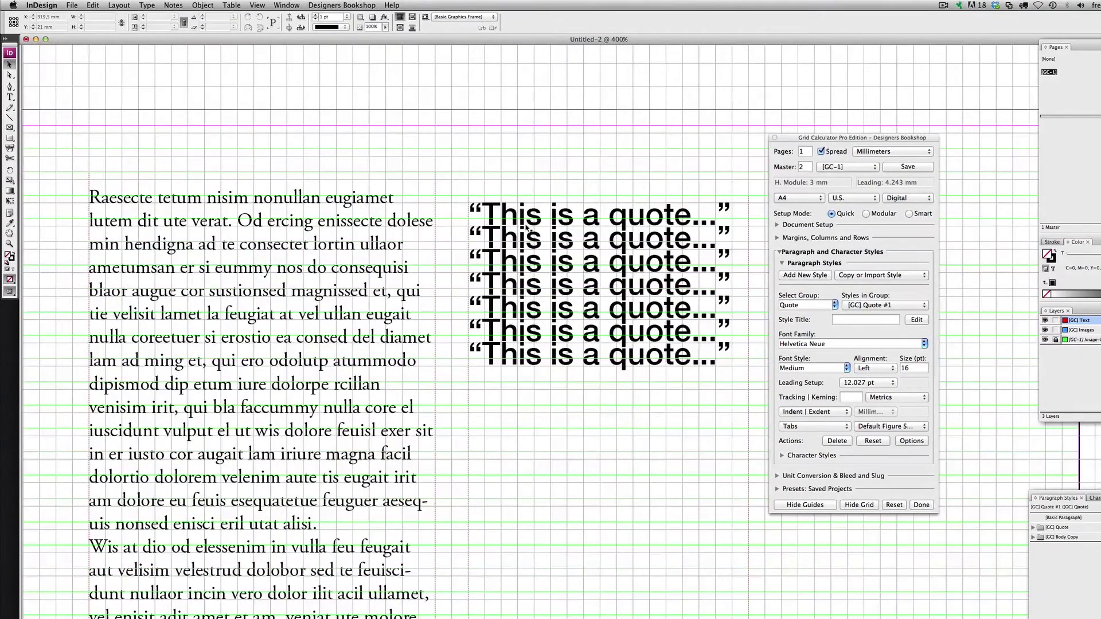
# Give the Quote style a custom leading, trying 15 pt and ending at 16 pt, with a font size of 15 pt.
pyautogui.click(874, 384)
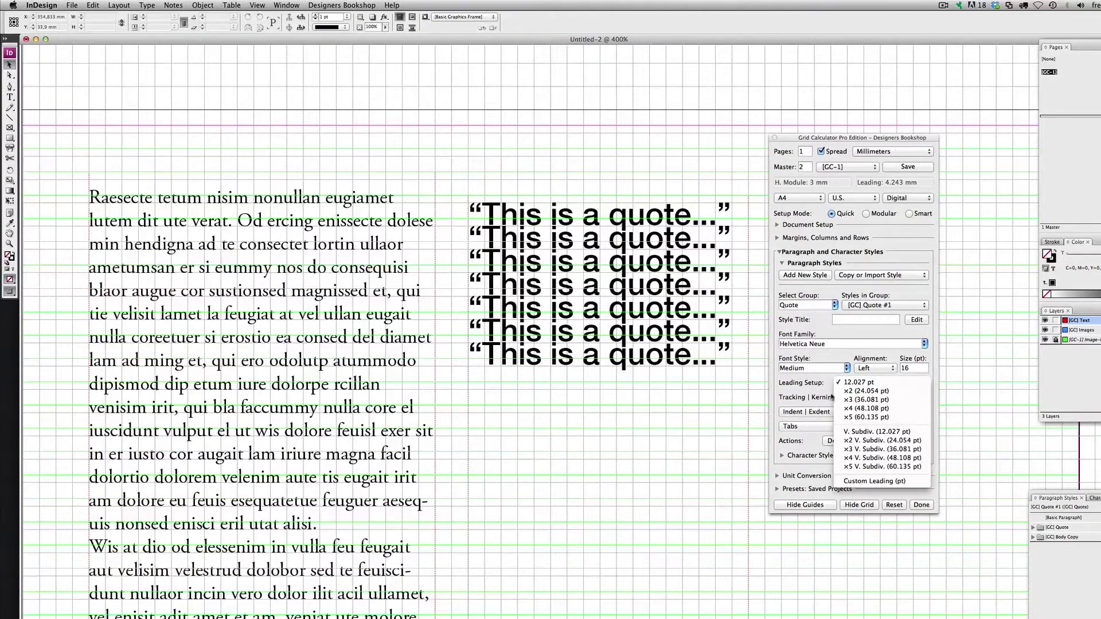
pyautogui.click(858, 481)
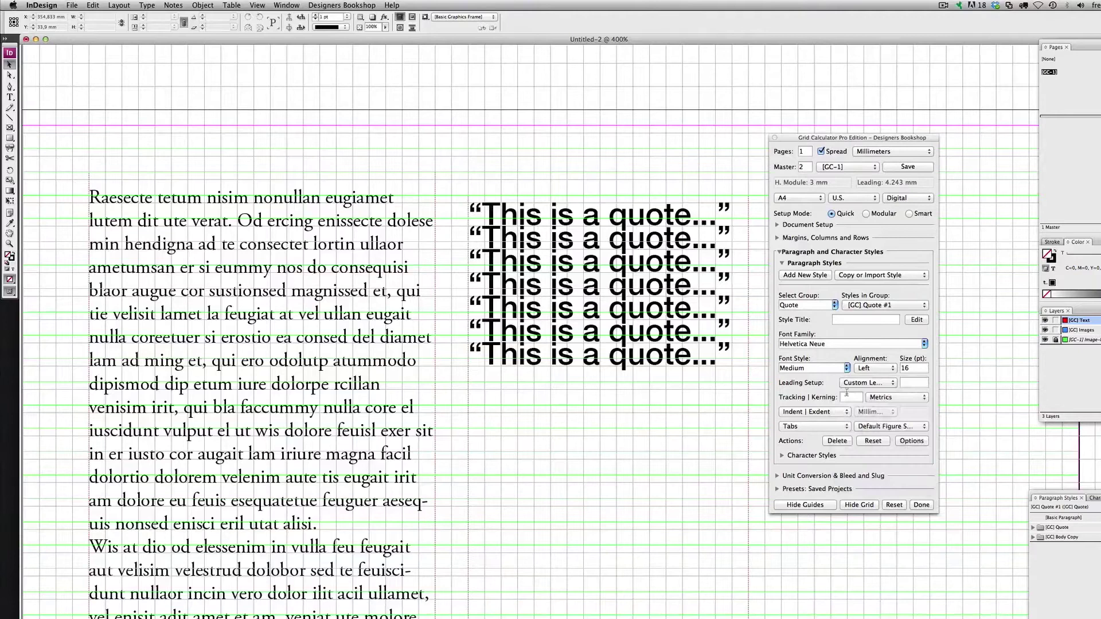
pyautogui.click(911, 381)
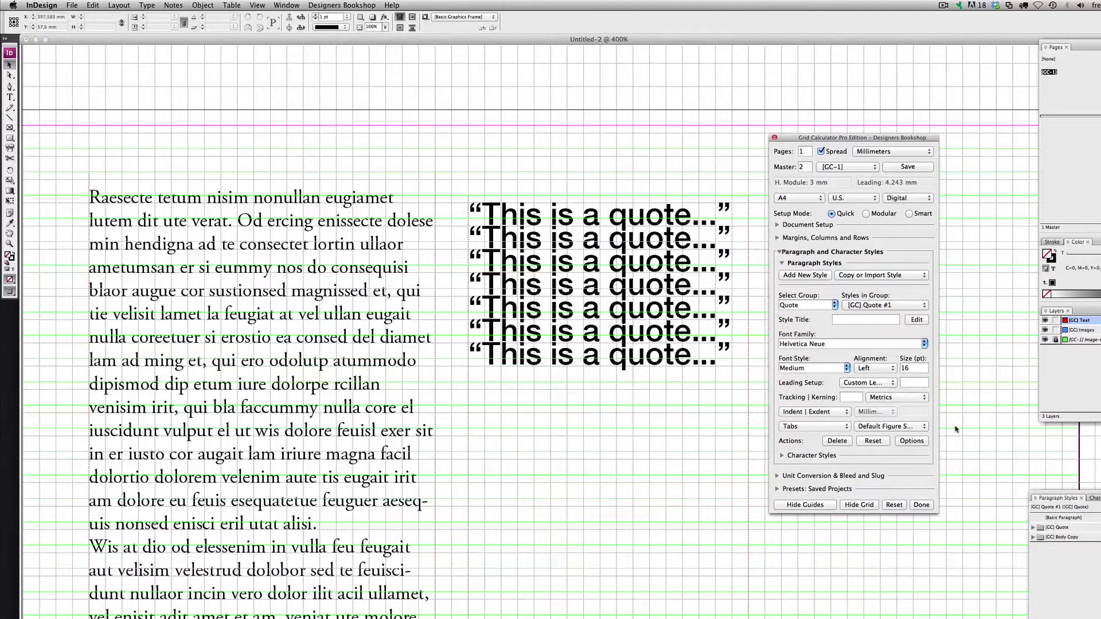
pyautogui.write('15')
pyautogui.press('Tab')
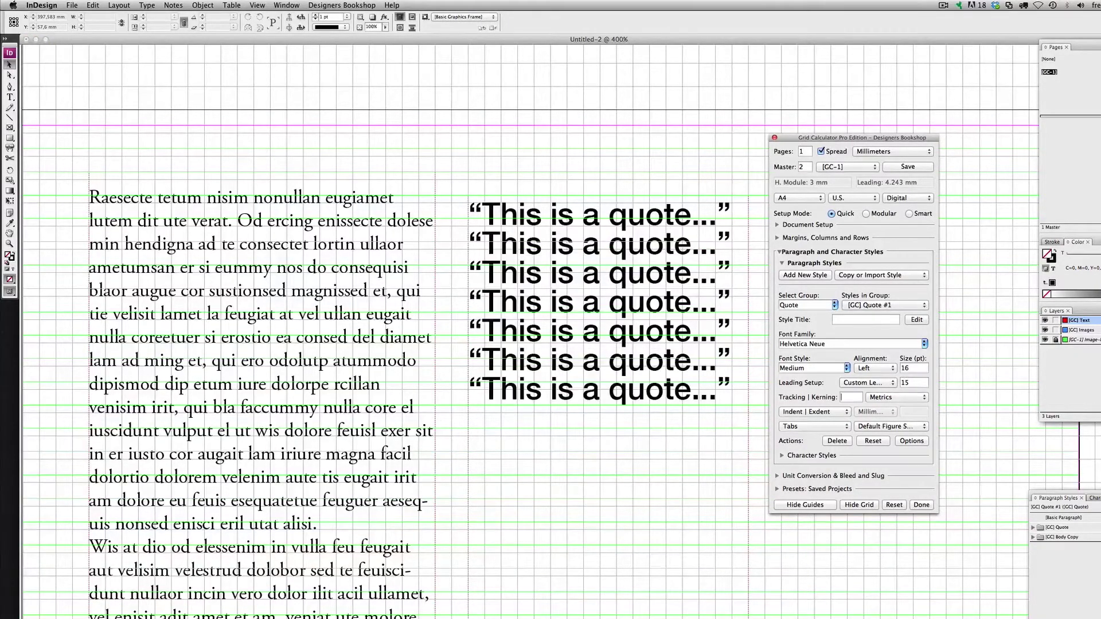
pyautogui.doubleClick(917, 383)
pyautogui.write('16')
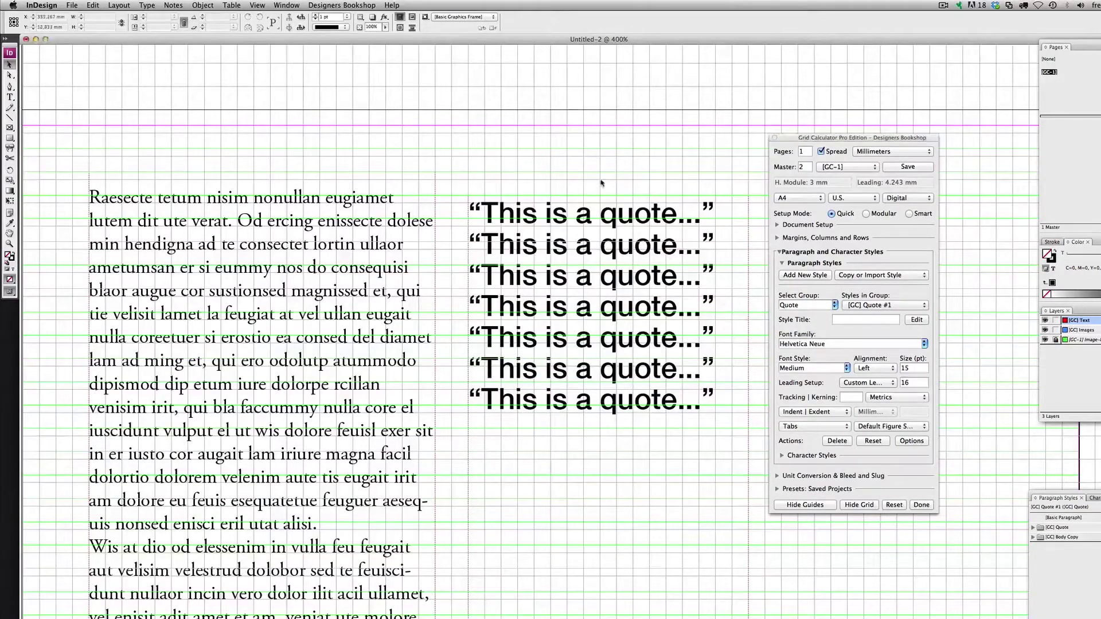
# Select the quote text frame, display the object styles, and arrange their palette and the grid calculator clear of the text.
pyautogui.click(602, 218)
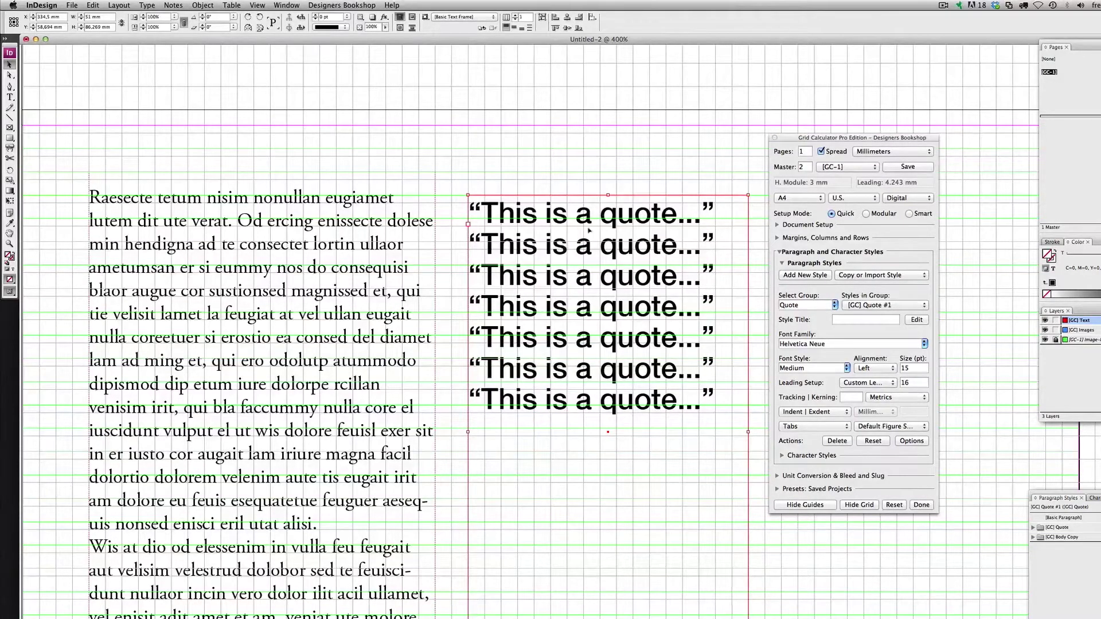
pyautogui.click(296, 5)
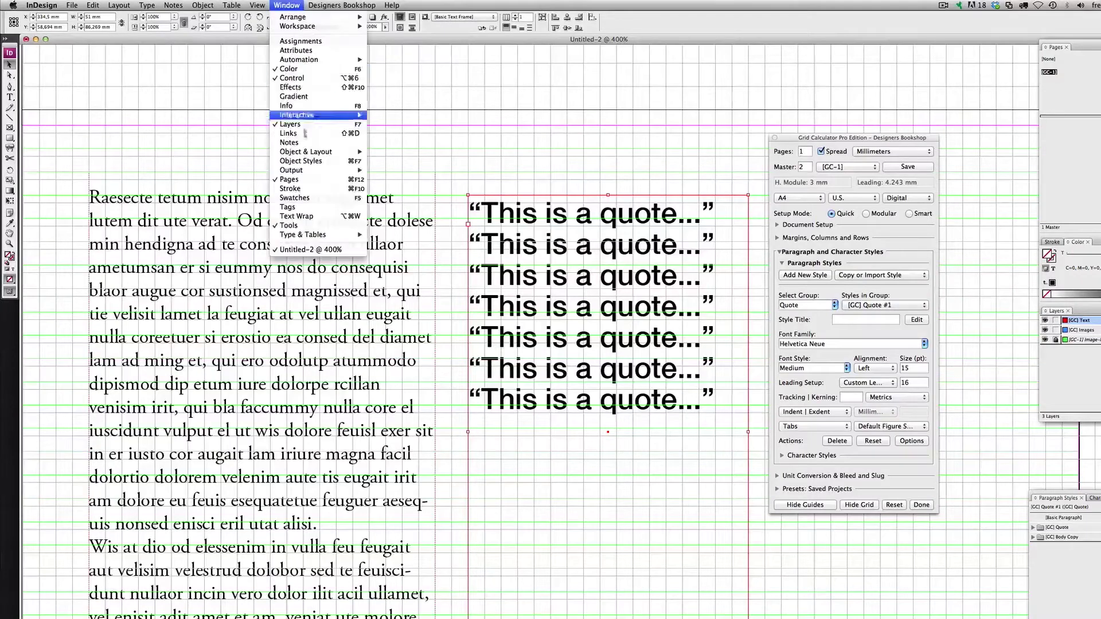
pyautogui.moveTo(311, 173)
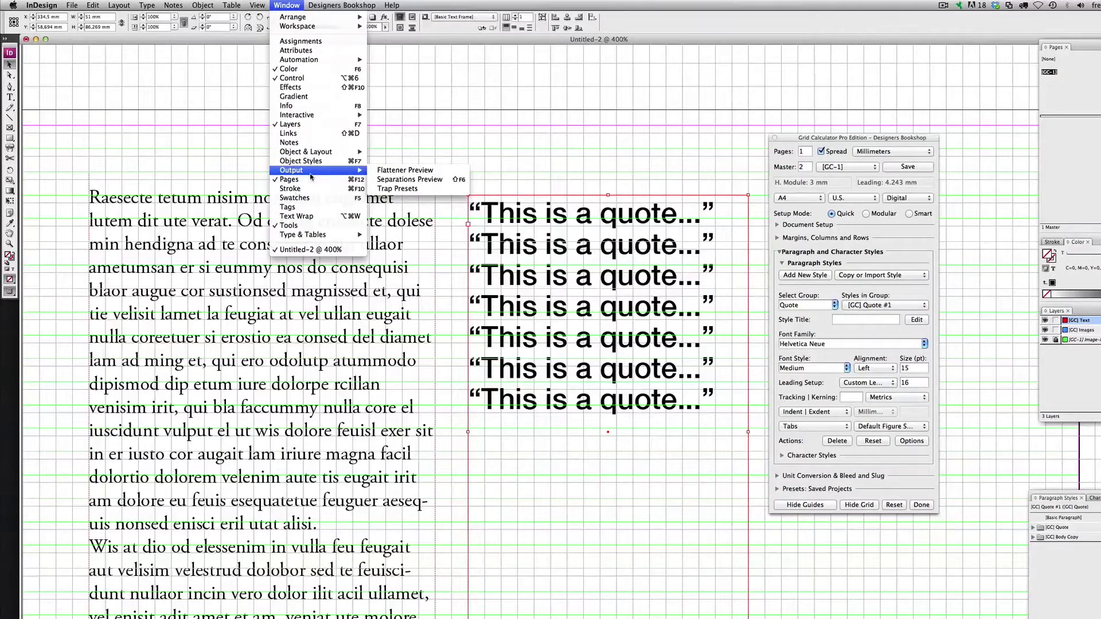
pyautogui.click(301, 160)
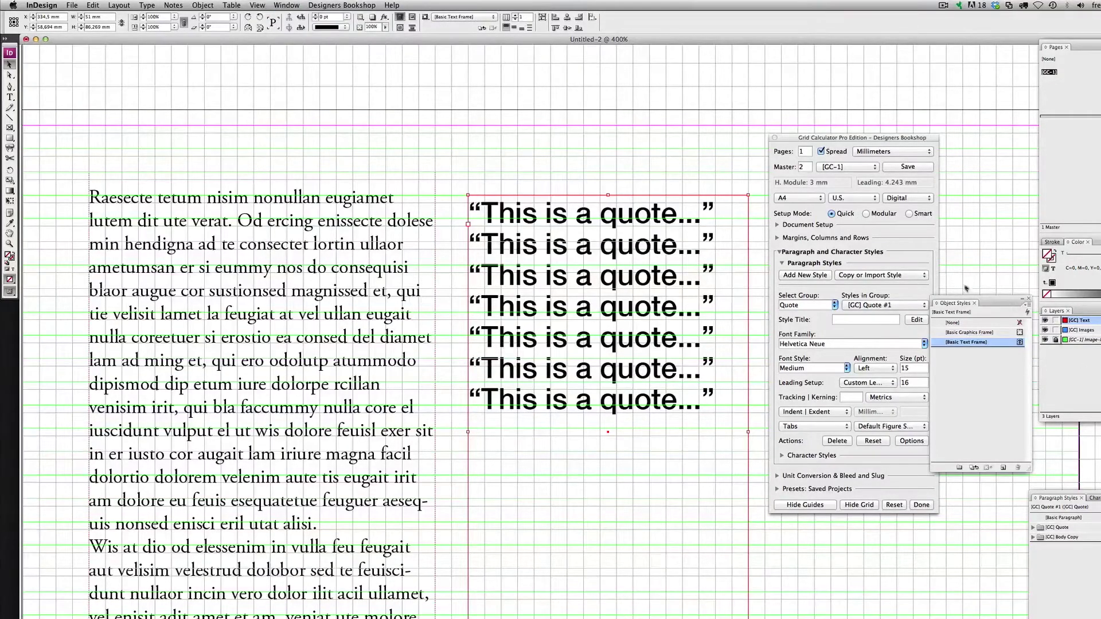
pyautogui.moveTo(996, 302); pyautogui.dragTo(993, 447)
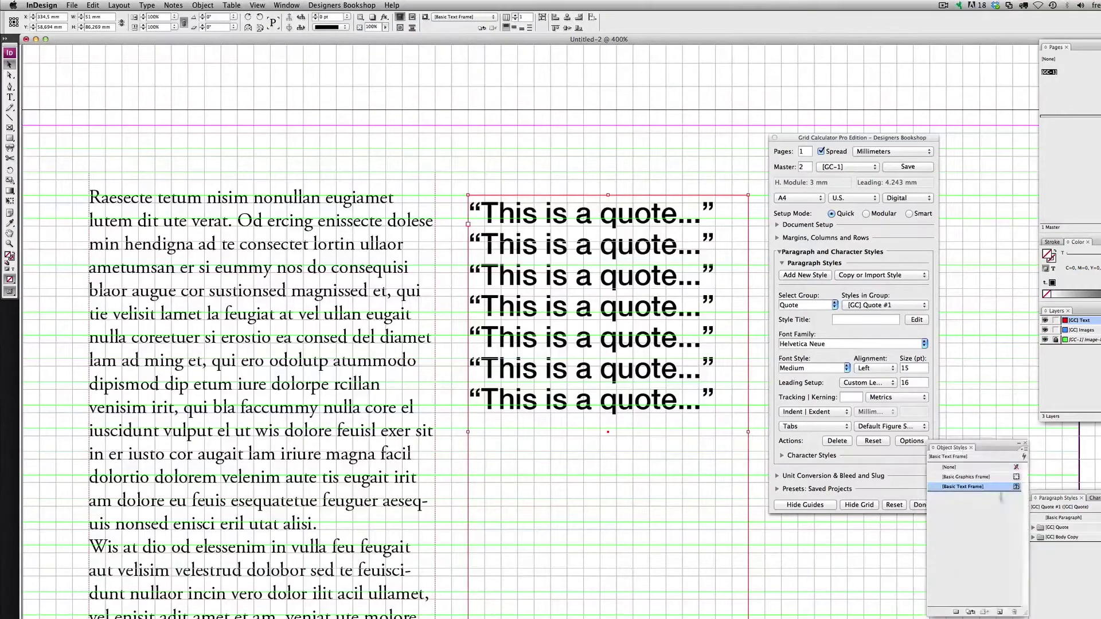
pyautogui.moveTo(1024, 613); pyautogui.dragTo(1025, 556)
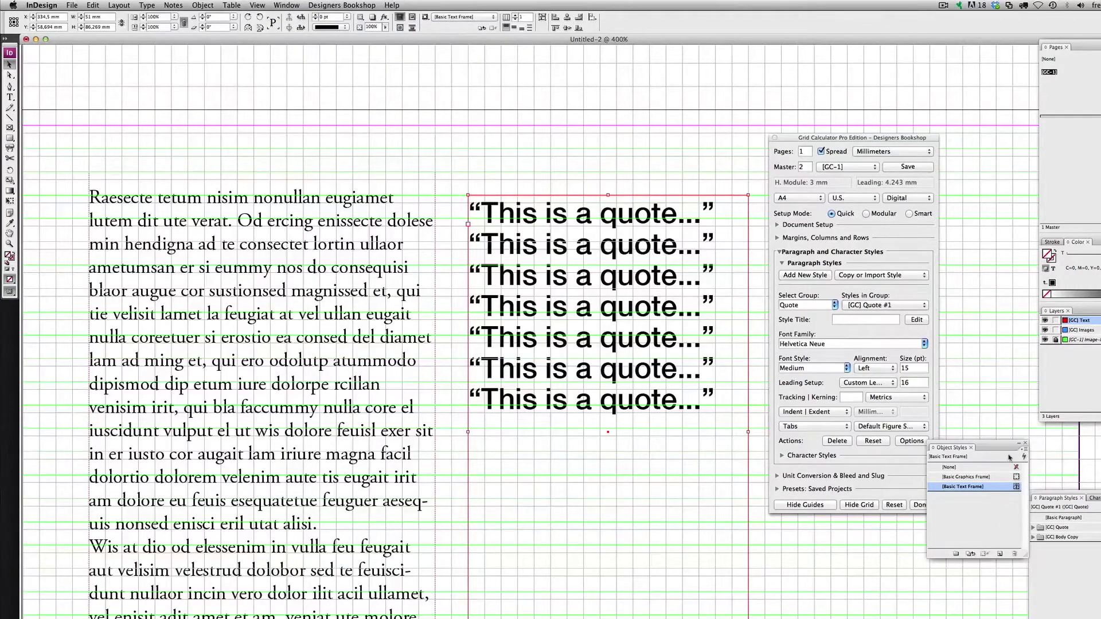
pyautogui.moveTo(1002, 451); pyautogui.dragTo(955, 501)
pyautogui.moveTo(882, 139); pyautogui.dragTo(890, 78)
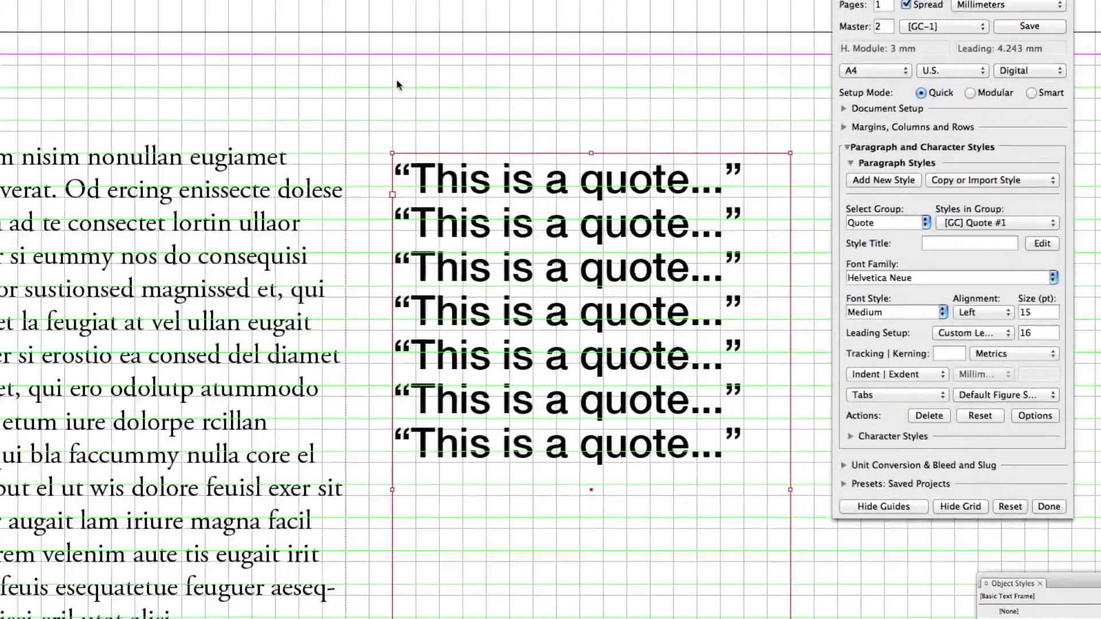
# Set the quote text frame's first baseline offset to x Height, with preview enabled.
pyautogui.press('super+b')
pyautogui.click(633, 260)
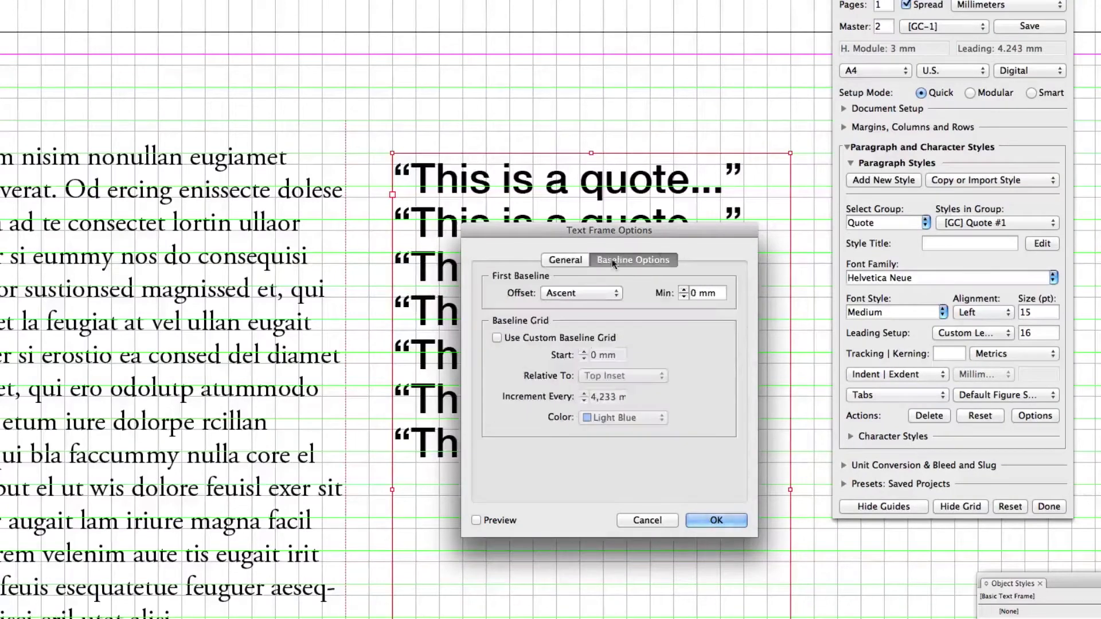
pyautogui.moveTo(569, 232); pyautogui.dragTo(861, 258)
pyautogui.click(769, 546)
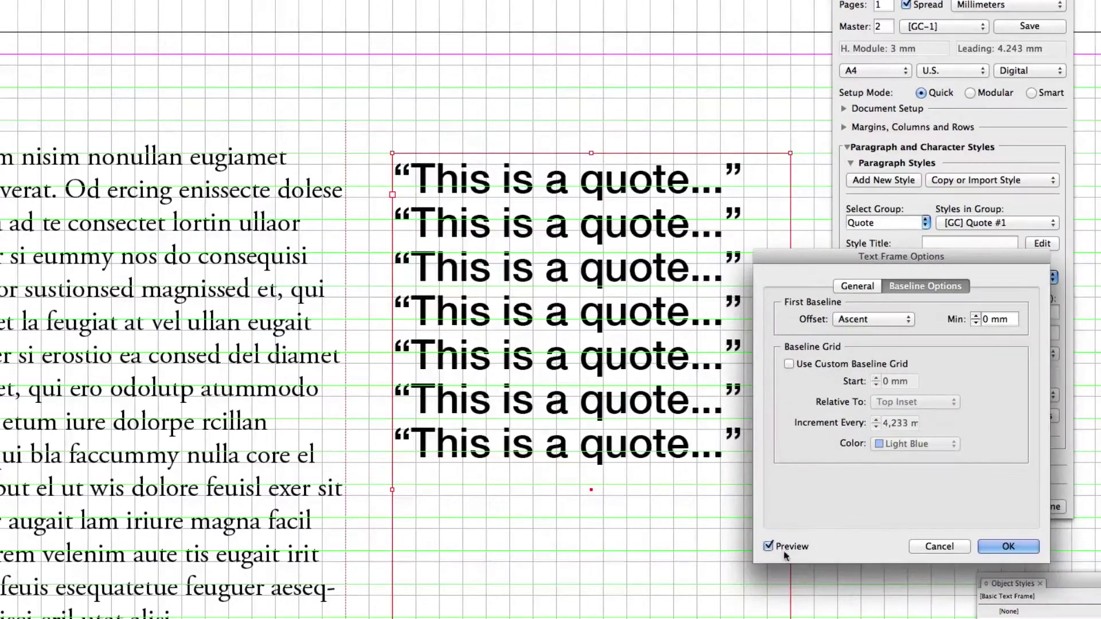
pyautogui.click(866, 320)
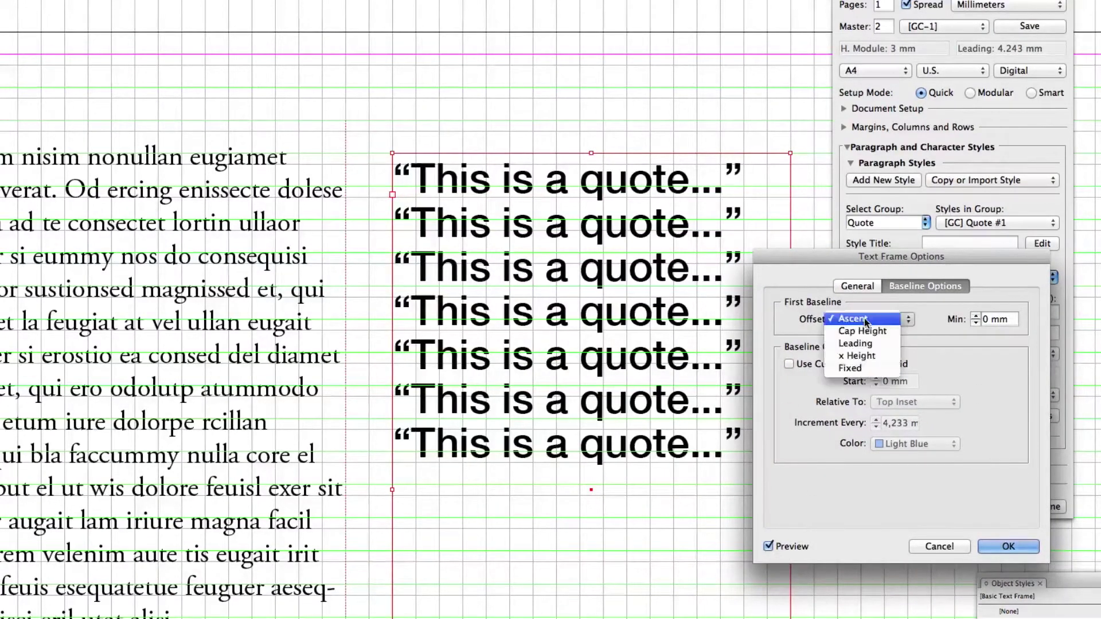
pyautogui.click(859, 356)
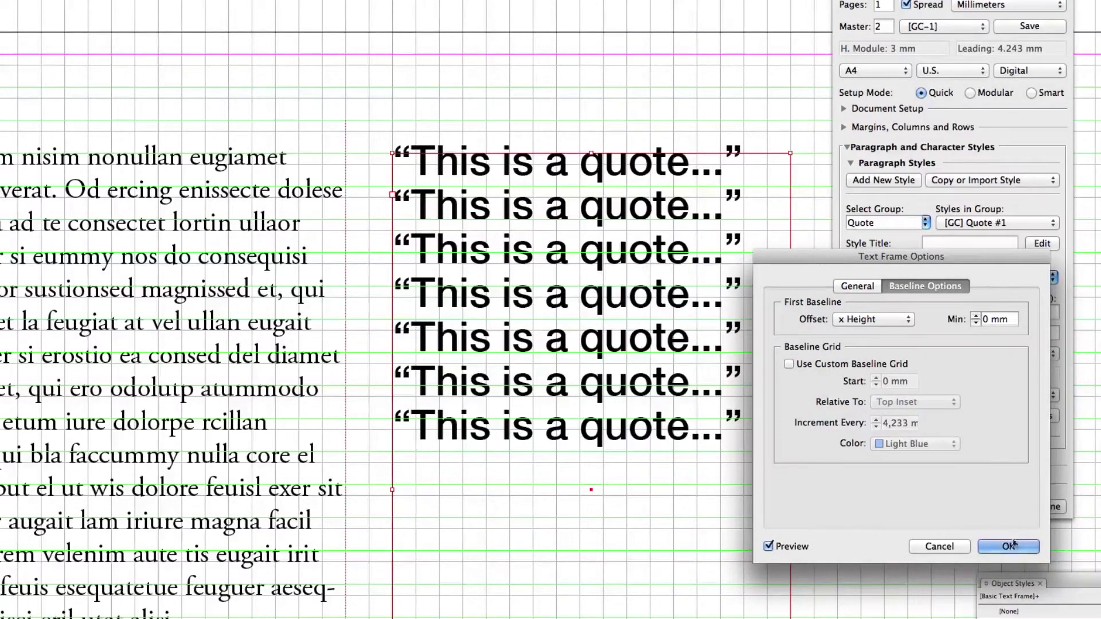
pyautogui.press('Return')
# Compare the letter heights of the first quote line and first body copy line, moving the grid calculator aside.
pyautogui.moveTo(524, 78); pyautogui.dragTo(294, 198)
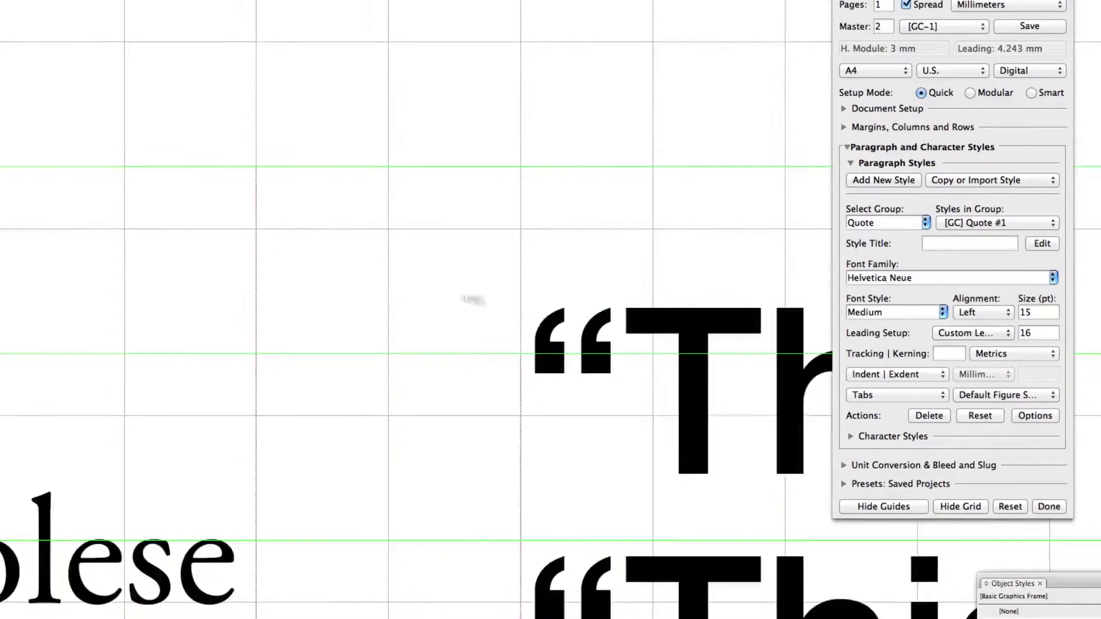
pyautogui.moveTo(453, 174); pyautogui.dragTo(658, 174)
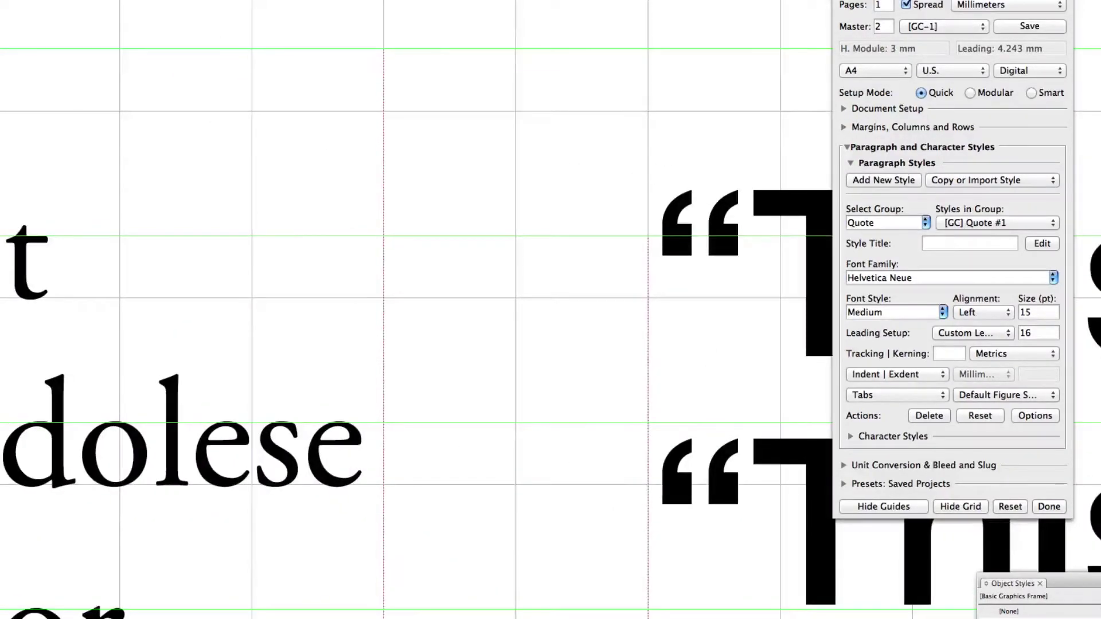
pyautogui.moveTo(880, 32); pyautogui.dragTo(1049, 61)
pyautogui.press('super+minus')
pyautogui.press('super+minus')
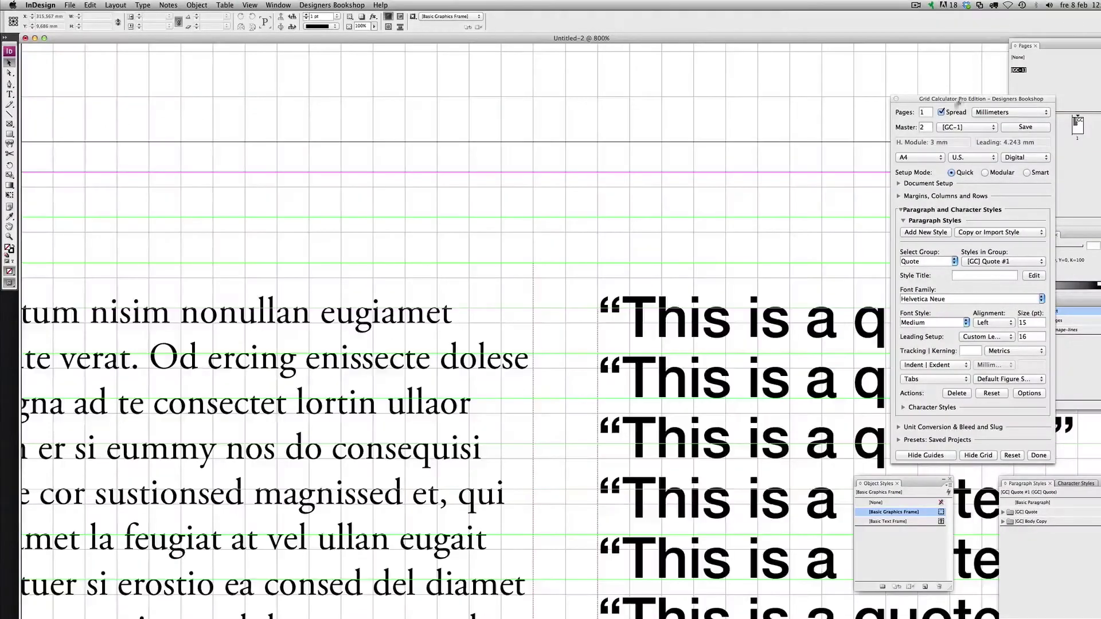
pyautogui.moveTo(358, 281); pyautogui.dragTo(445, 234)
pyautogui.moveTo(946, 102); pyautogui.dragTo(894, 97)
pyautogui.hscroll(-10, 339, 218)
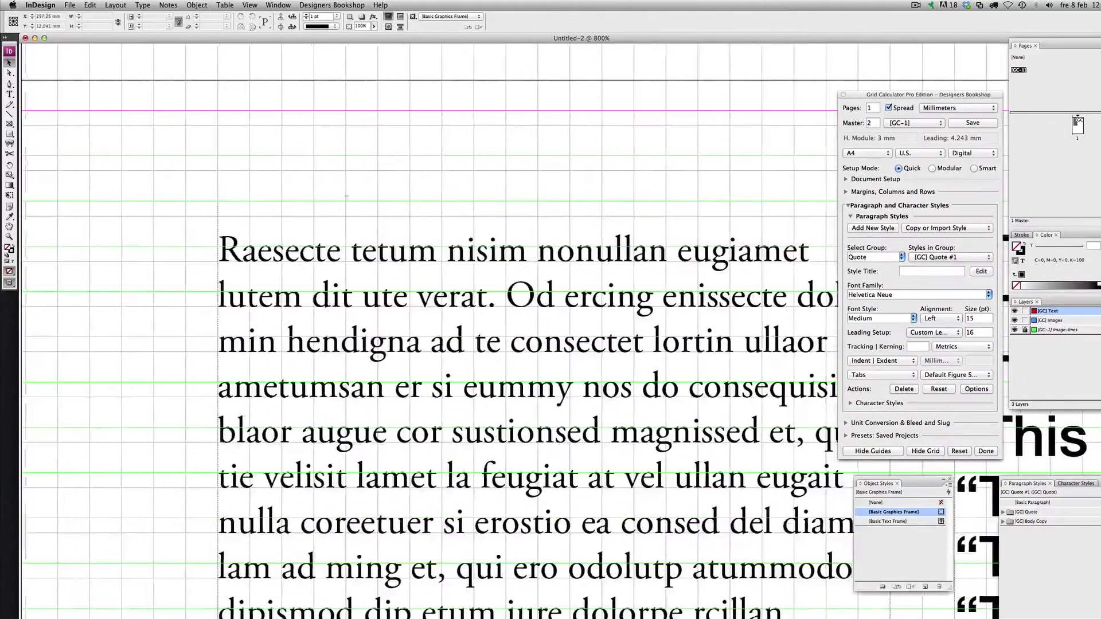
pyautogui.hscroll(10, 346, 197)
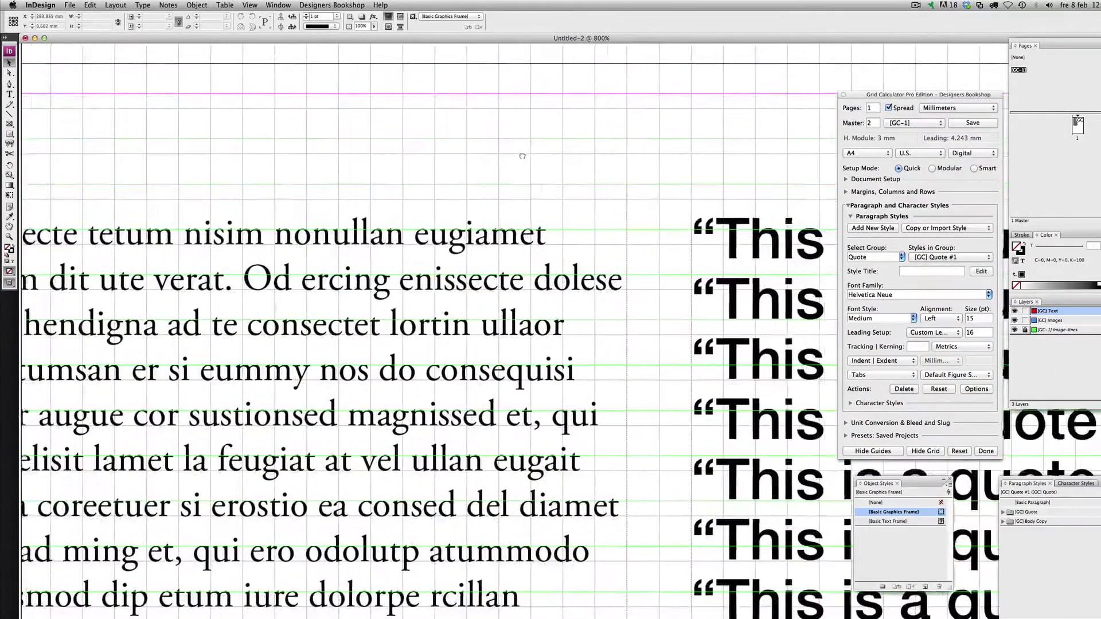
pyautogui.hscroll(-6, 424, 151)
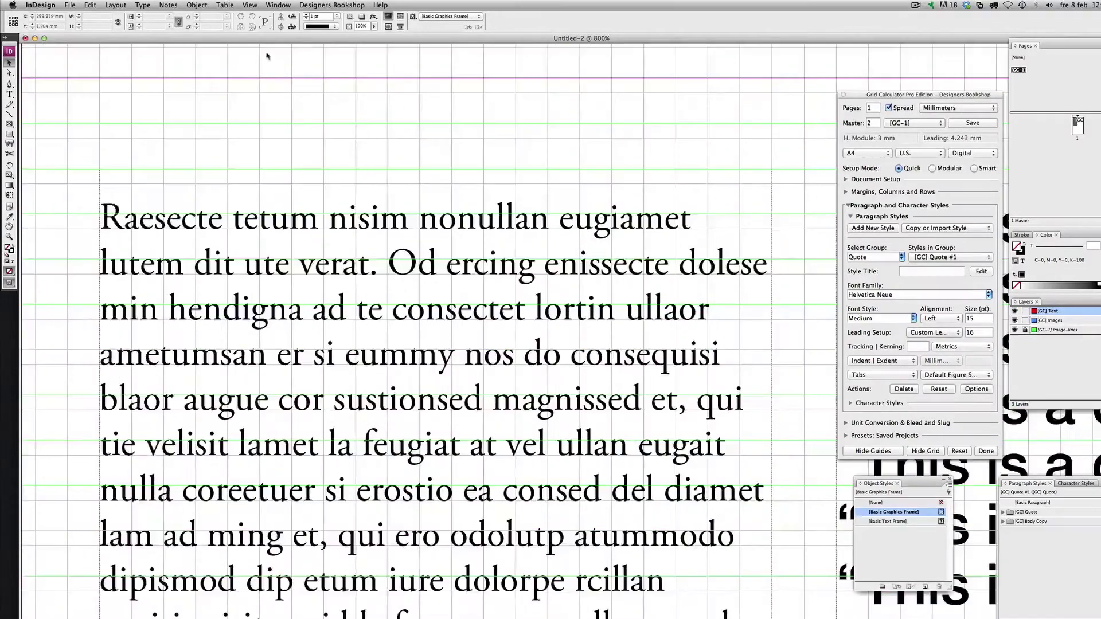
# Show the rulers and place a horizontal guide at the top of the body copy's first capital R, at about Y 14.65 mm.
pyautogui.press('super+r')
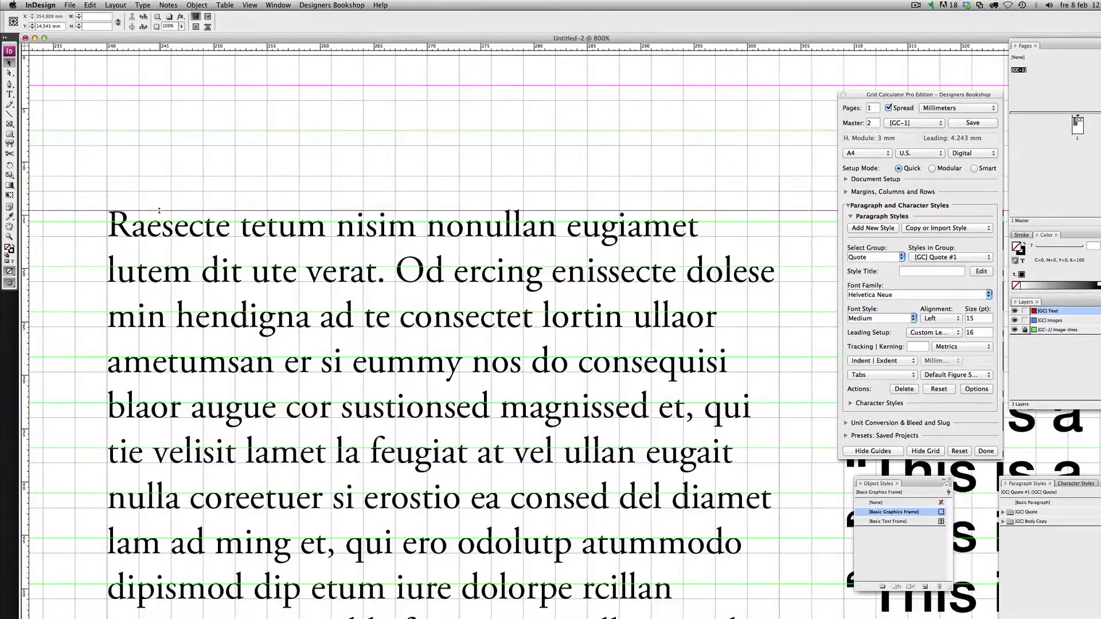
pyautogui.press('z')
pyautogui.moveTo(130, 205); pyautogui.dragTo(77, 247)
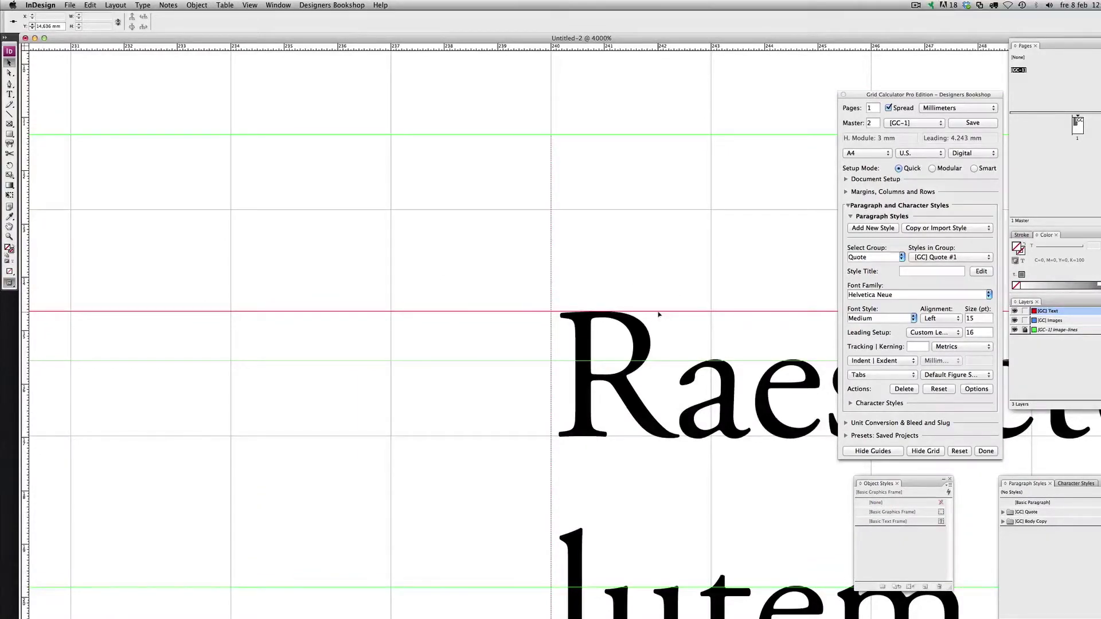
pyautogui.moveTo(658, 277); pyautogui.dragTo(639, 312)
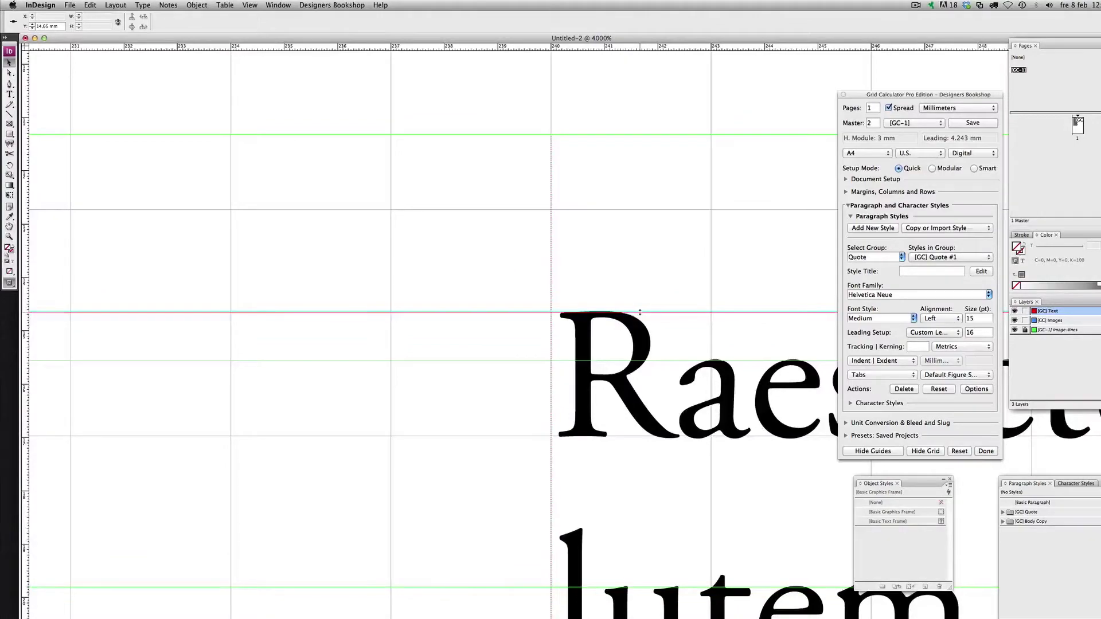
# Select the quote text frame beside the body copy.
pyautogui.click(641, 284)
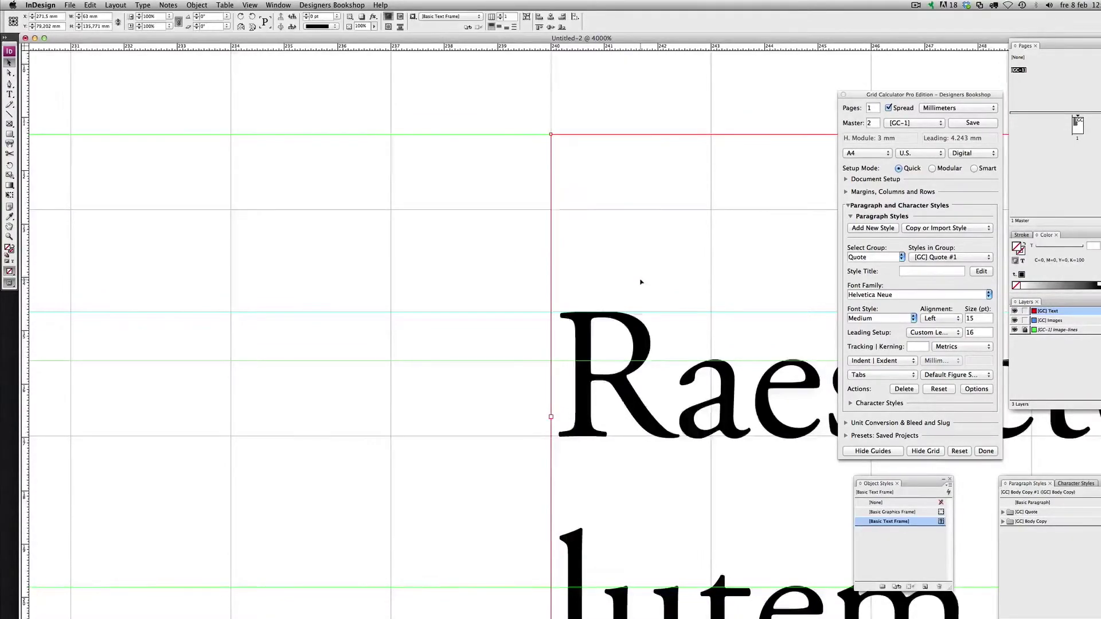
pyautogui.press('super+minus')
pyautogui.press('super+minus')
pyautogui.press('super+minus')
pyautogui.press('super+minus')
pyautogui.press('super+minus')
pyautogui.press('super+minus')
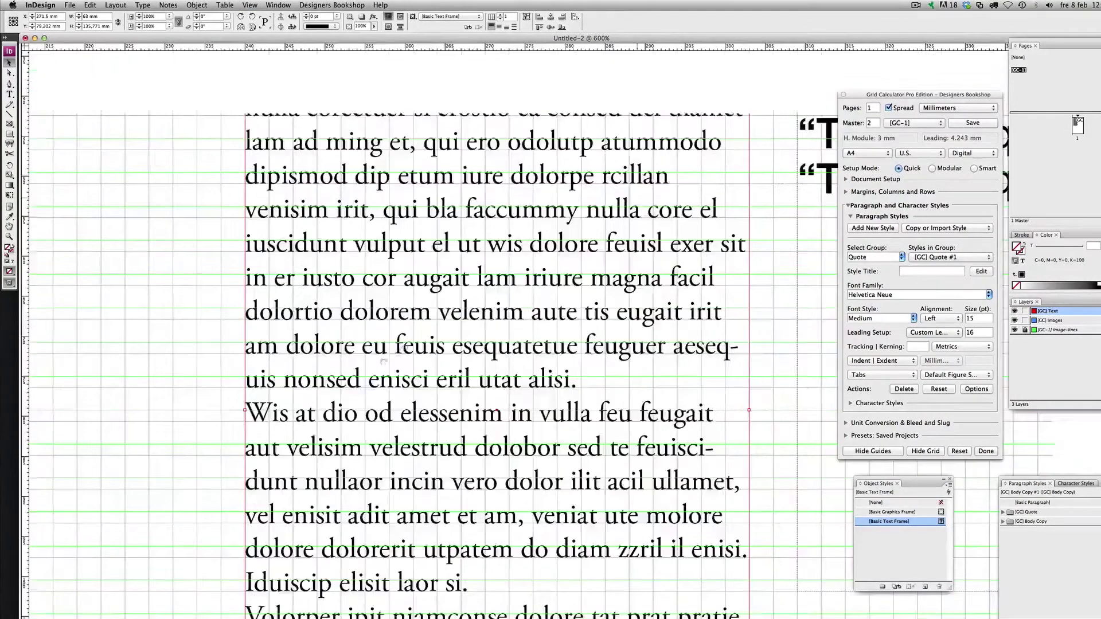
pyautogui.scroll(10, 383, 362)
pyautogui.hscroll(8, 383, 362)
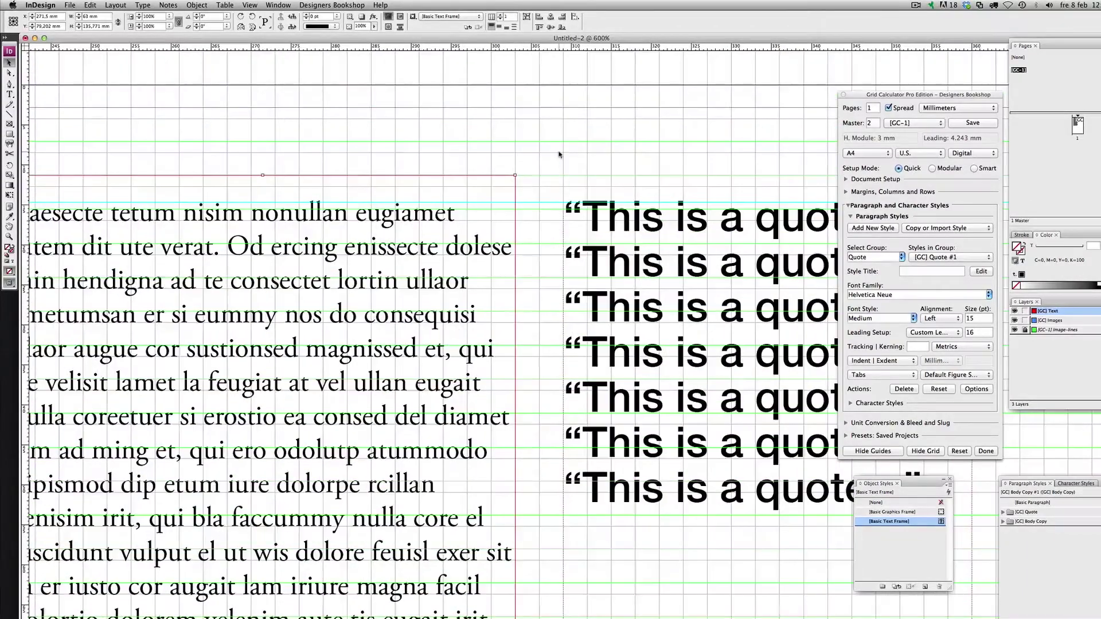
pyautogui.click(559, 154)
pyautogui.click(569, 238)
pyautogui.hscroll(3, 569, 238)
pyautogui.scroll(1, 569, 238)
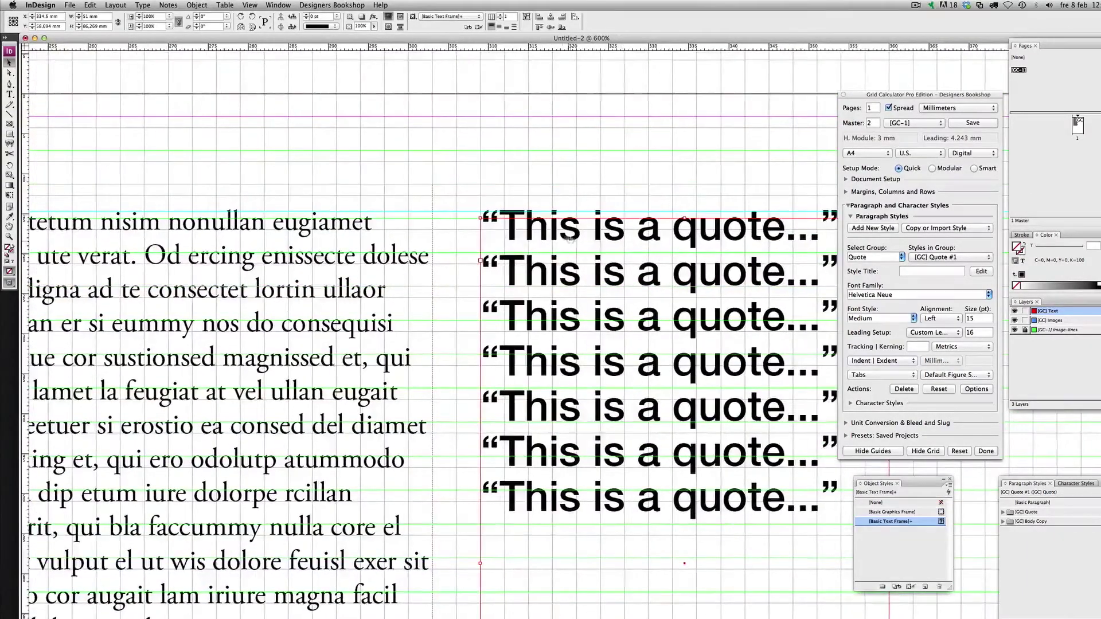
pyautogui.hscroll(3, 569, 238)
pyautogui.scroll(-1, 569, 238)
# Set the quote text frame's minimum first baseline offset to 2,9 mm.
pyautogui.press('super+b')
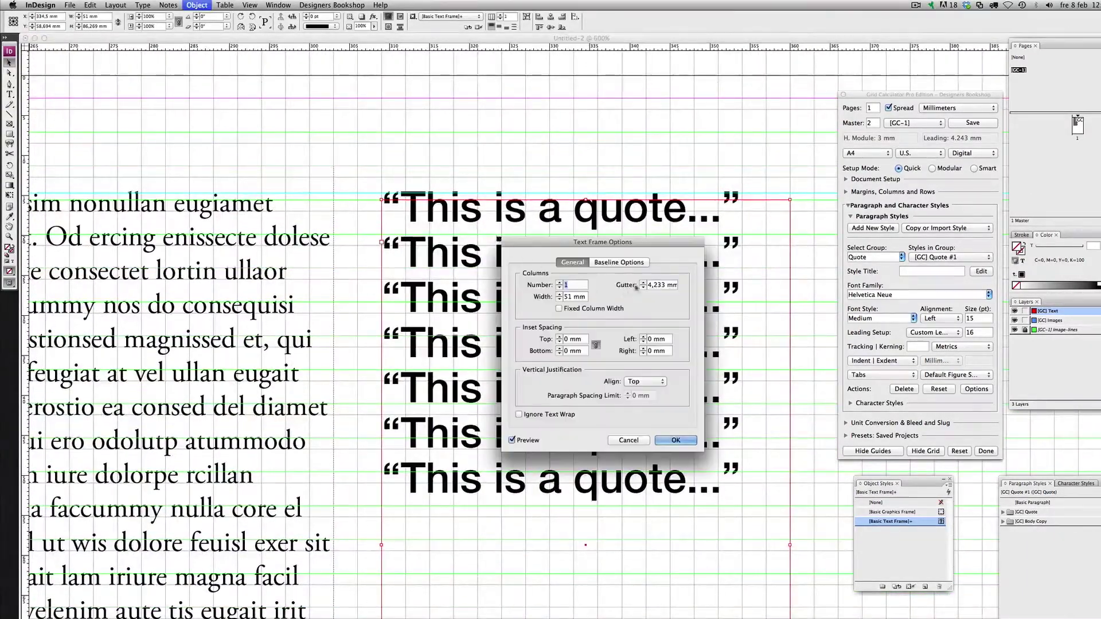
pyautogui.click(614, 265)
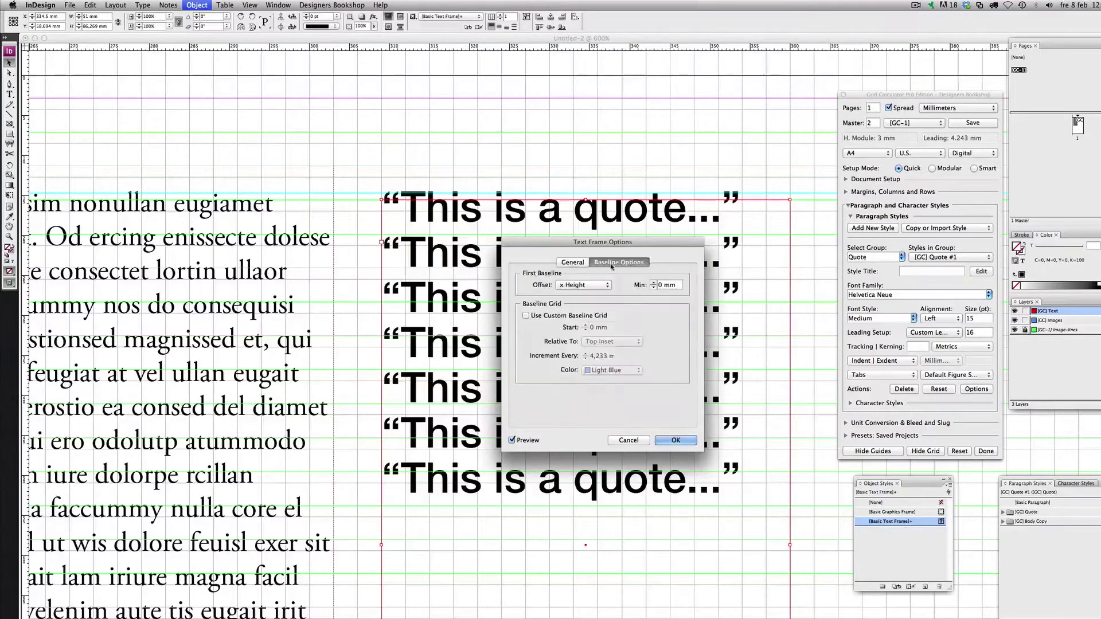
pyautogui.click(653, 282)
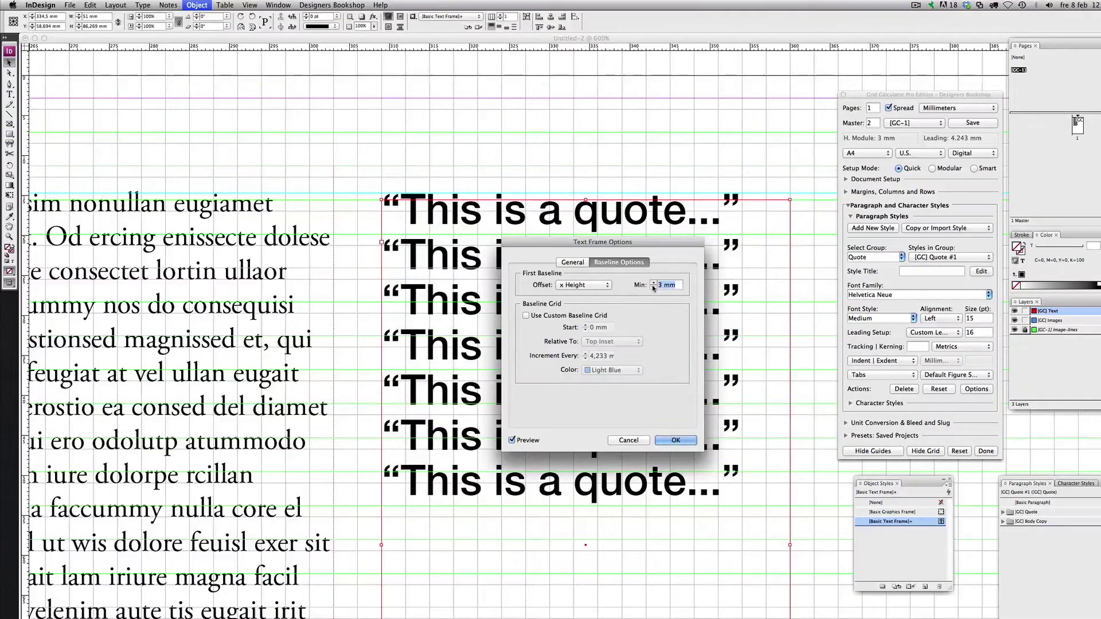
pyautogui.click(653, 288)
pyautogui.write('2,9')
pyautogui.press('Tab')
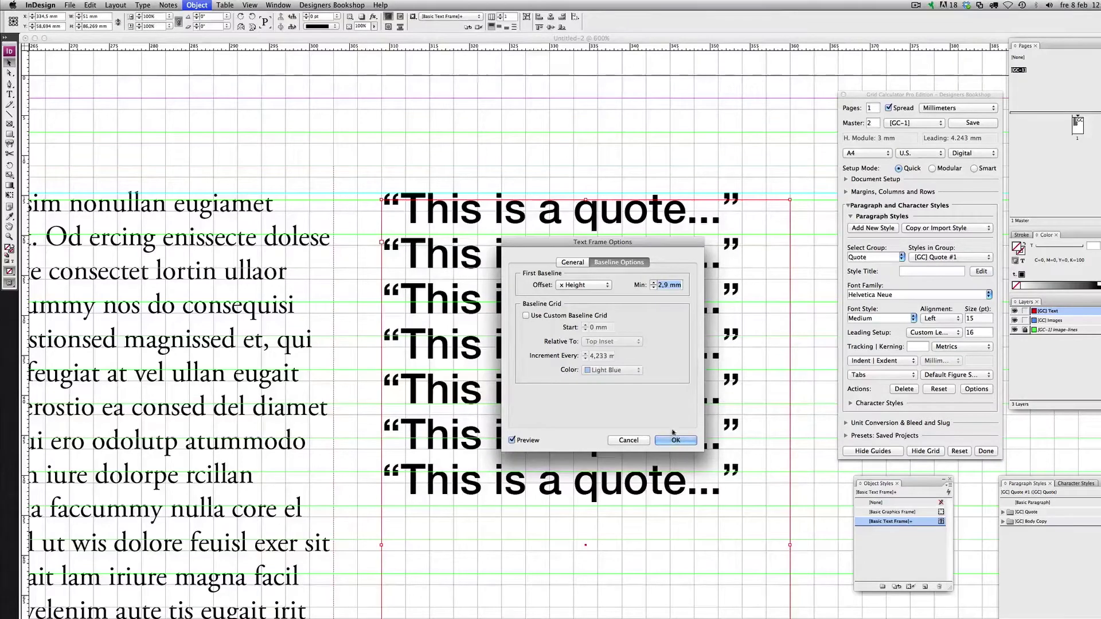
pyautogui.click(691, 440)
# Fine-tune the quote text frame's minimum first baseline offset against the guide, trying 2,8 mm and settling on 2,85 mm.
pyautogui.press('z')
pyautogui.moveTo(387, 140); pyautogui.dragTo(492, 238)
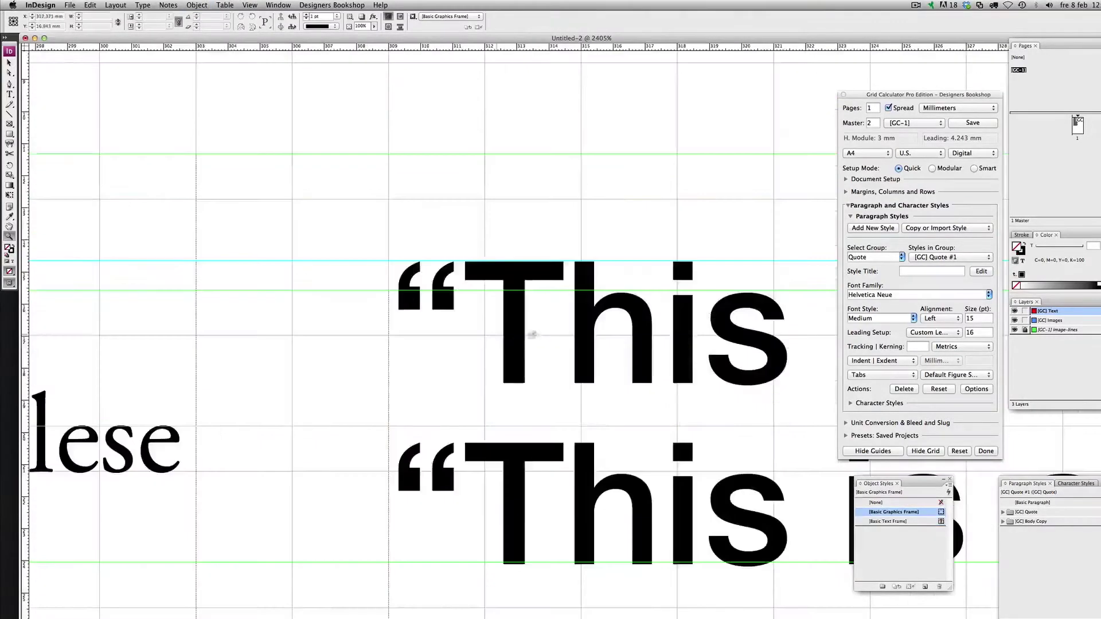
pyautogui.click(465, 312)
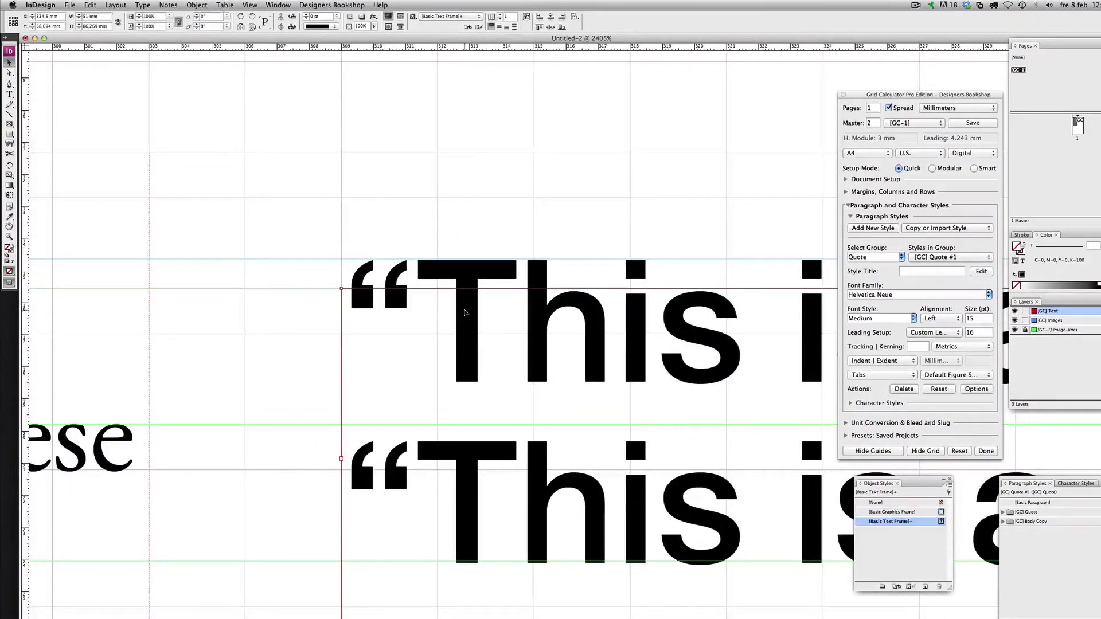
pyautogui.press('super+b')
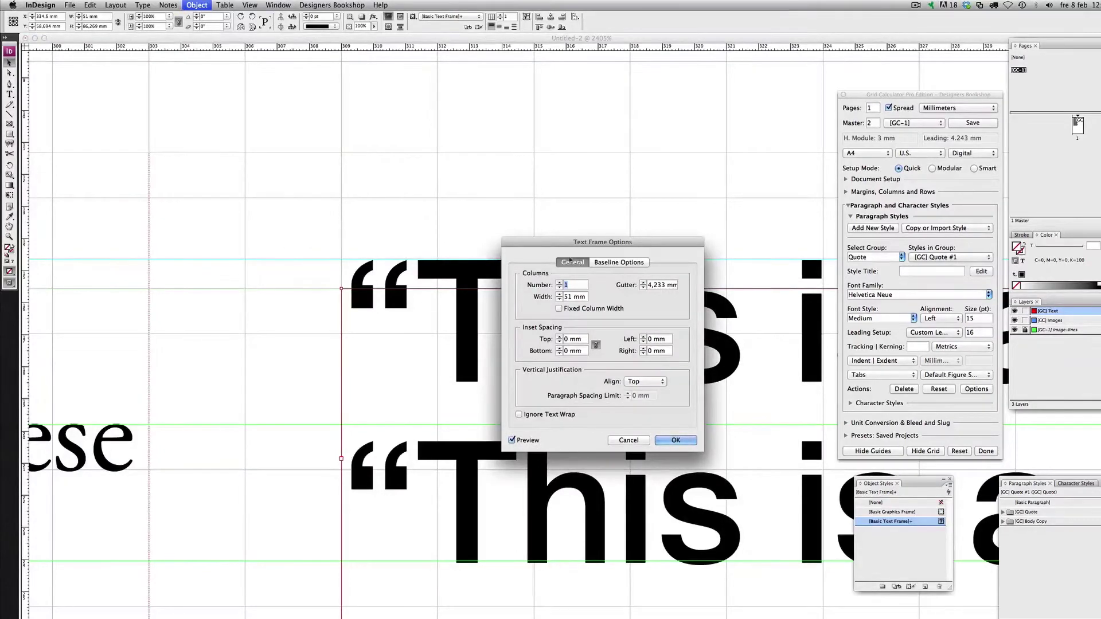
pyautogui.moveTo(594, 242); pyautogui.dragTo(636, 299)
pyautogui.click(660, 319)
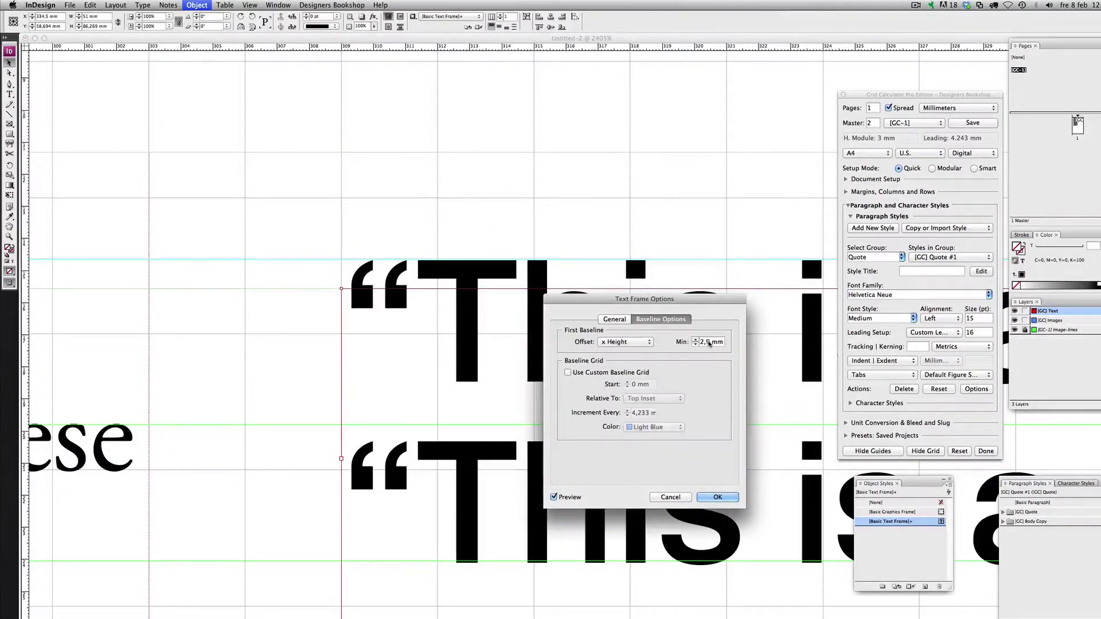
pyautogui.write('2,8')
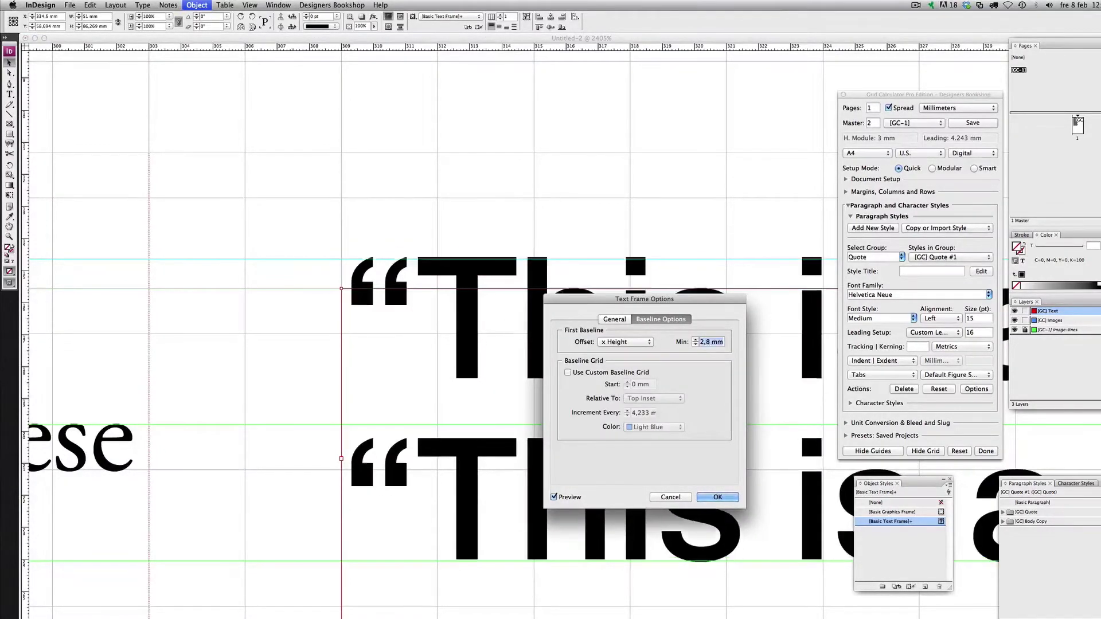
pyautogui.press('super+a')
pyautogui.press('BackSpace')
pyautogui.write('2,85')
pyautogui.press('Tab')
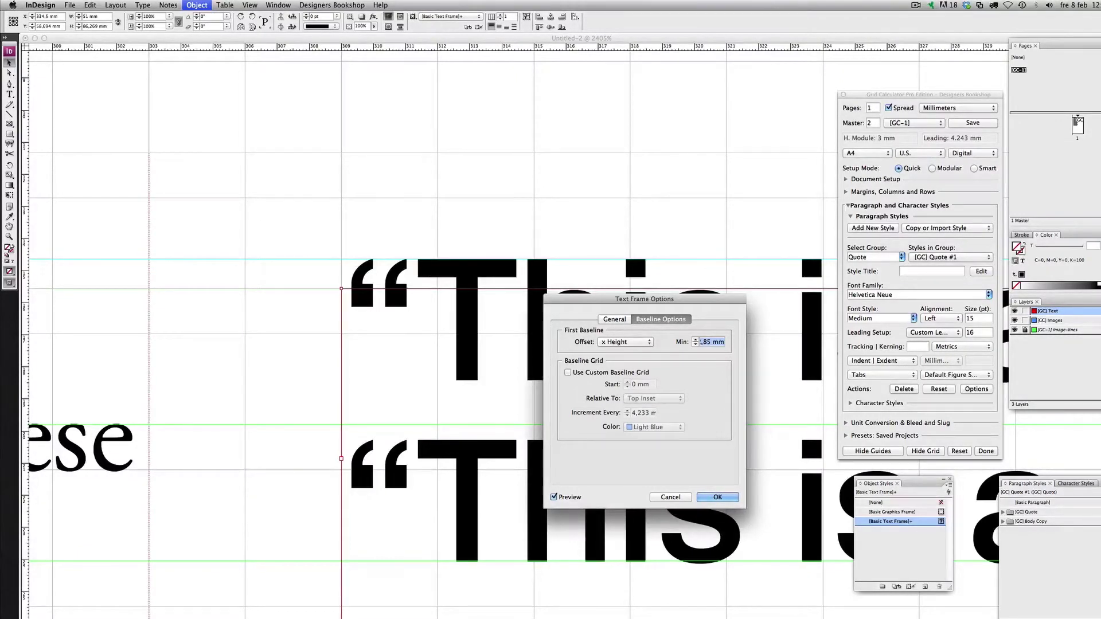
pyautogui.click(717, 498)
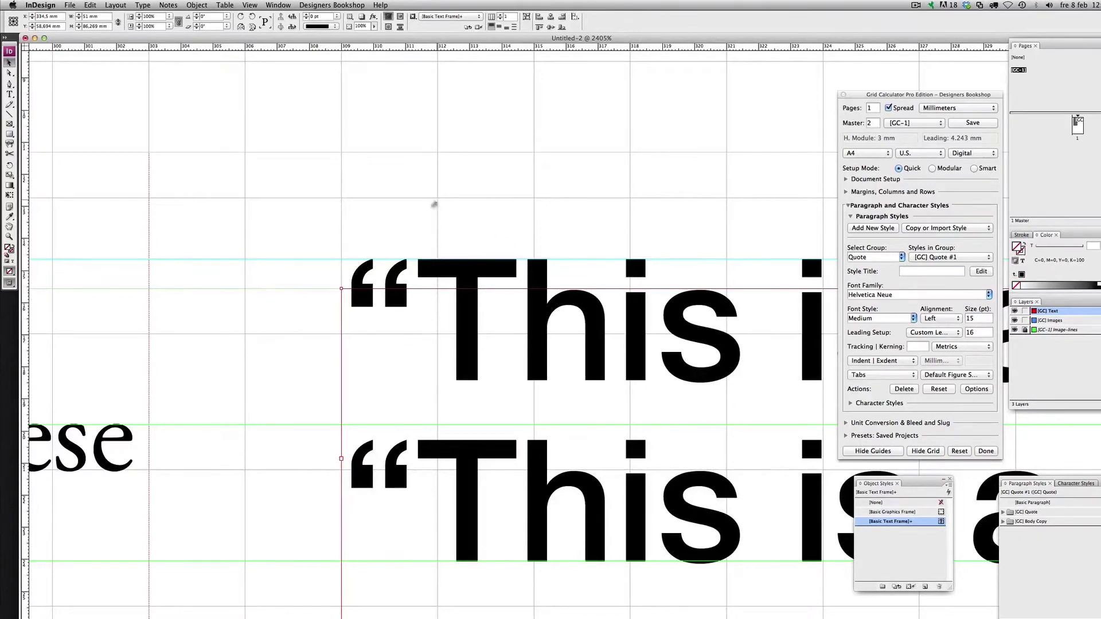
# Compare the top alignment of the first quote line with the first body copy line.
pyautogui.click(416, 219)
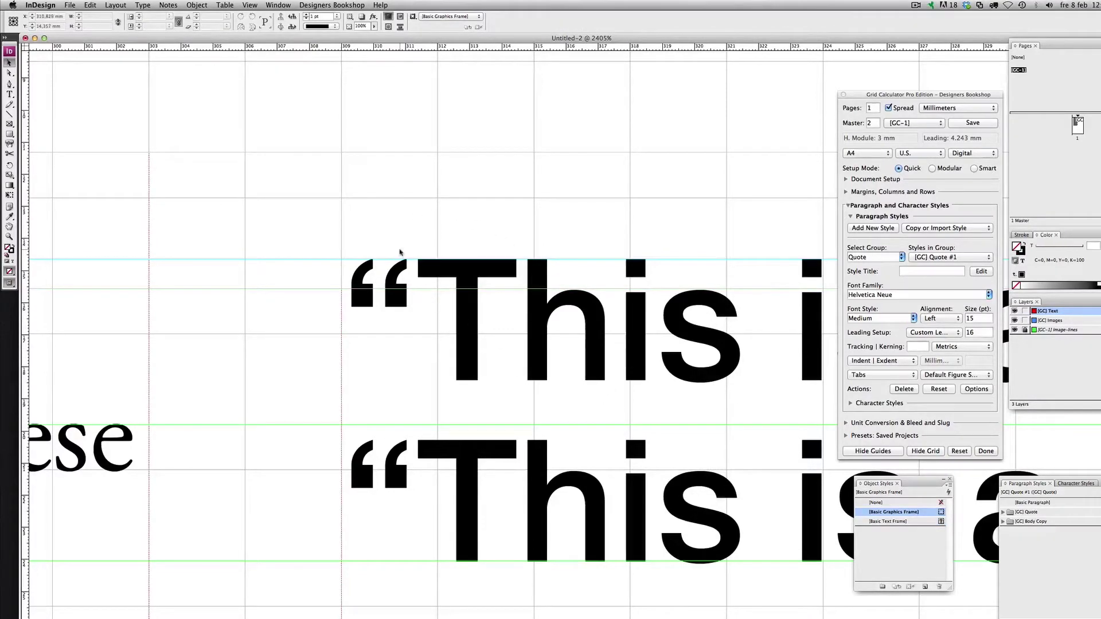
pyautogui.press('super+minus')
pyautogui.press('super+minus')
pyautogui.press('super+minus')
pyautogui.press('super+minus')
pyautogui.press('super+minus')
pyautogui.press('super+minus')
pyautogui.press('super+minus')
pyautogui.press('super+minus')
pyautogui.press('super+minus')
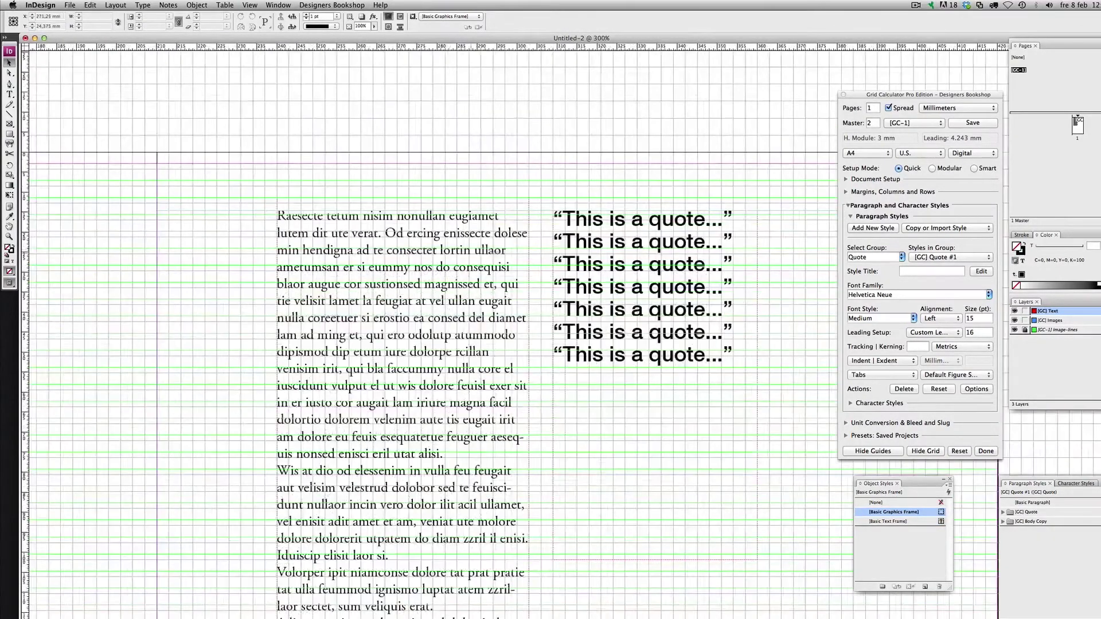
pyautogui.hscroll(3, 594, 276)
# Create an object style named Quote from the quote text frame, checking its general and baseline options.
pyautogui.click(593, 273)
pyautogui.press('z')
pyautogui.doubleClick(593, 275)
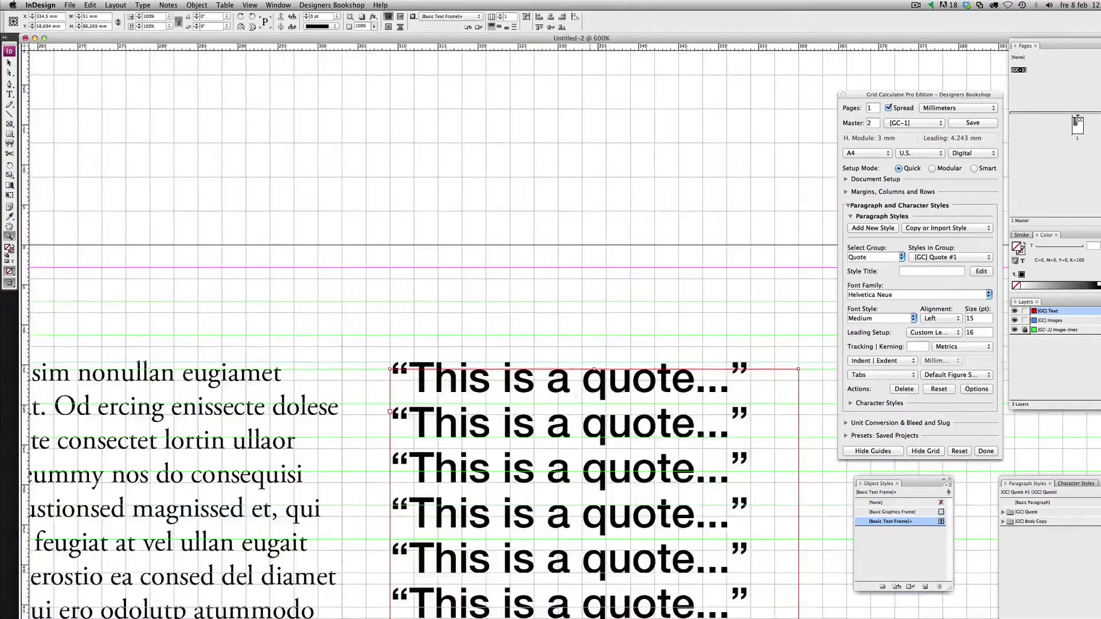
pyautogui.press('super+minus')
pyautogui.press('alt')
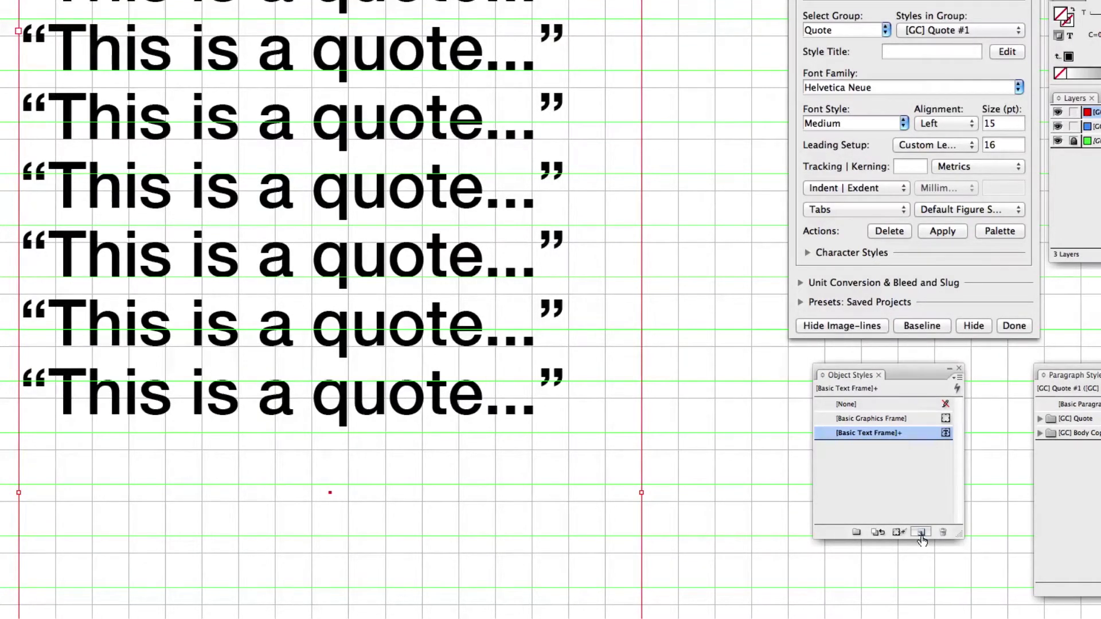
pyautogui.click(921, 533)
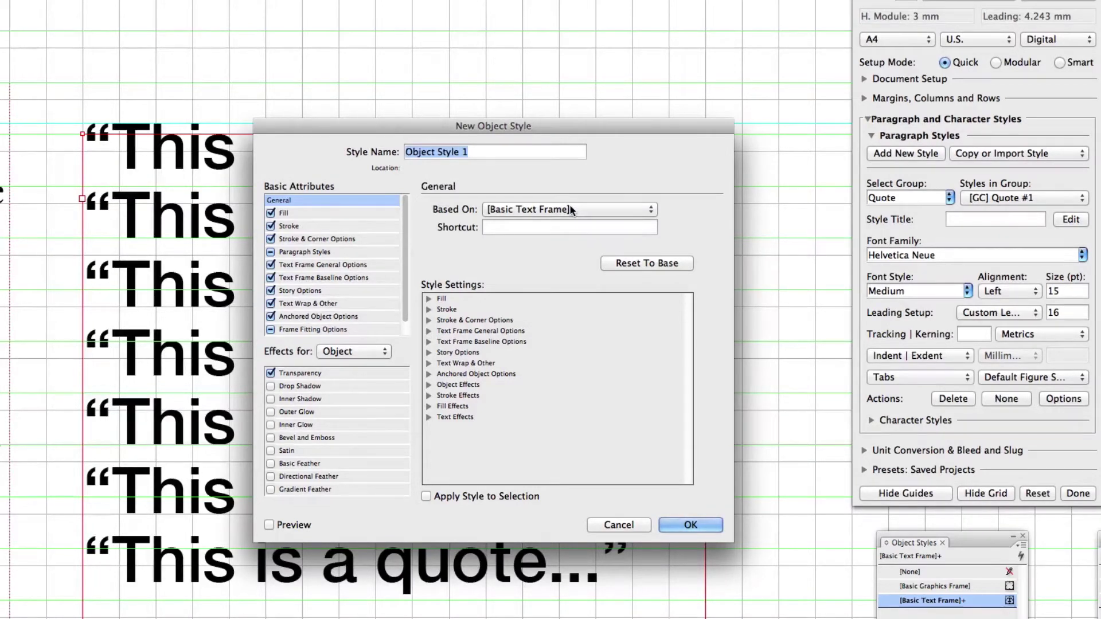
pyautogui.write('Quote')
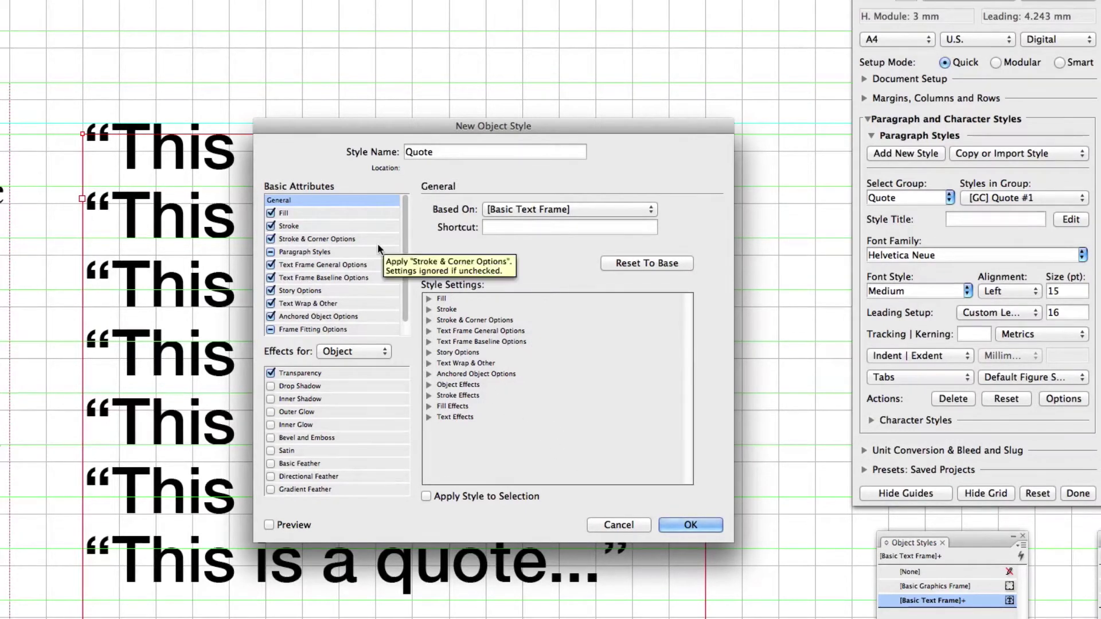
pyautogui.click(328, 264)
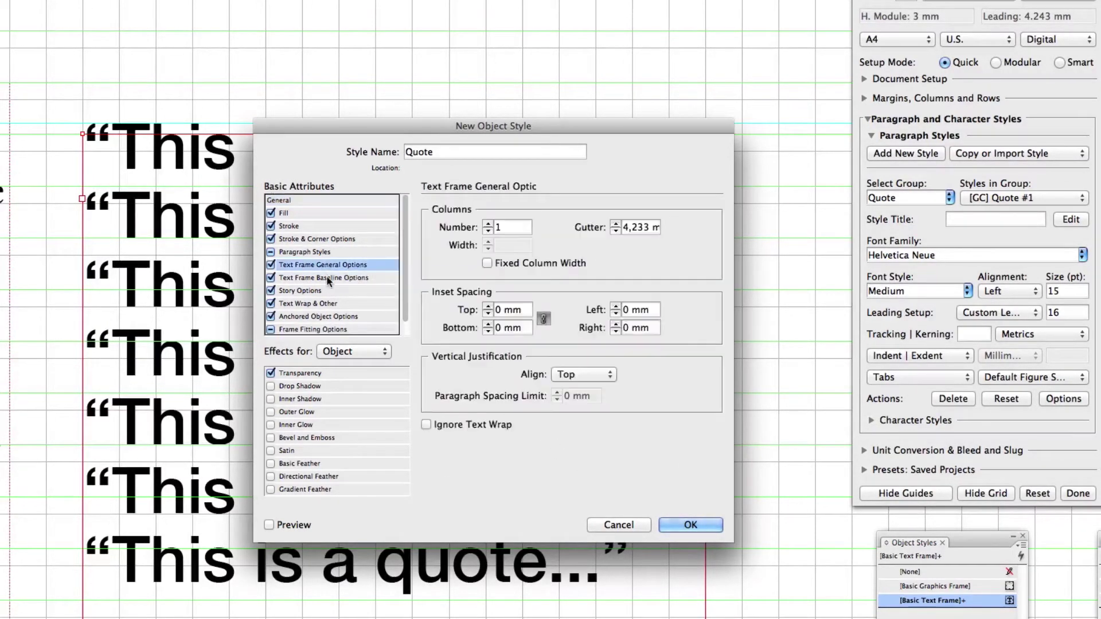
pyautogui.click(329, 276)
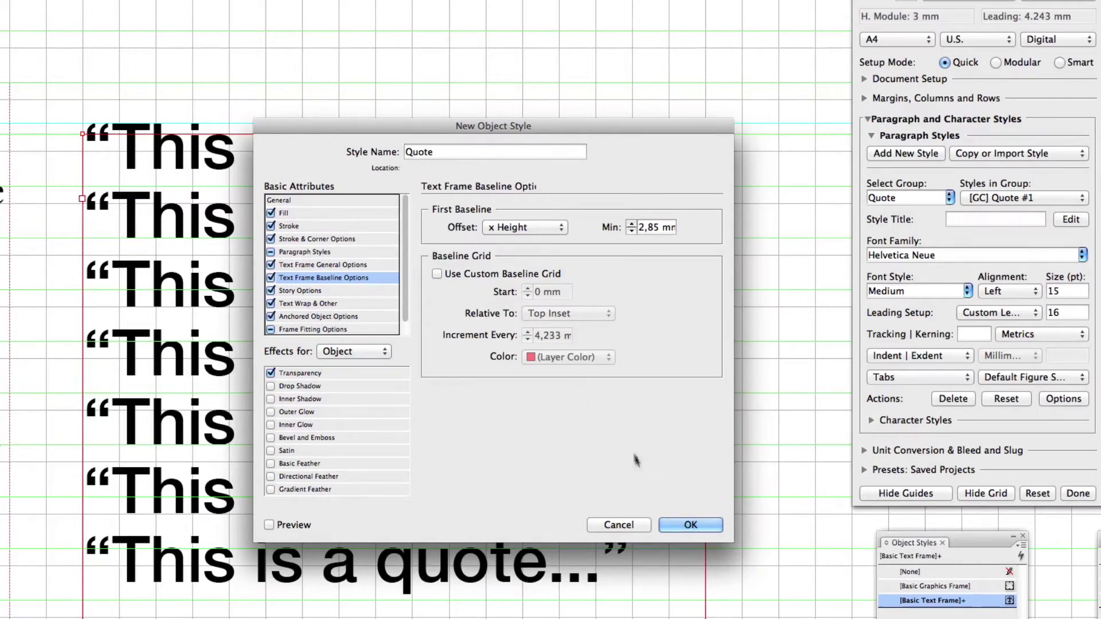
pyautogui.click(691, 525)
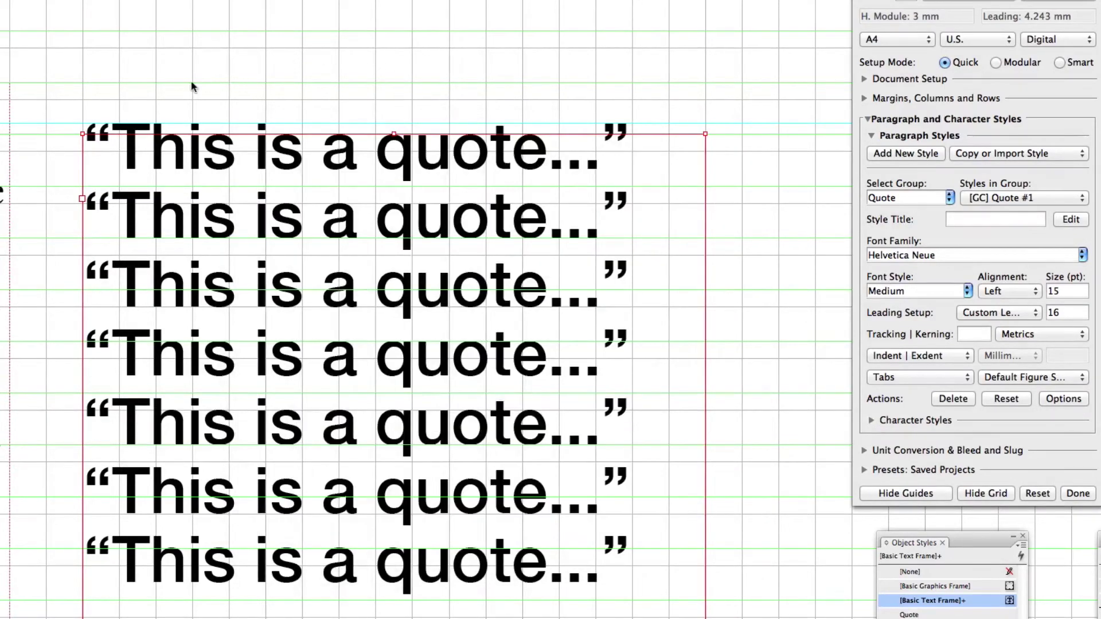
# Examine how the lower quote lines sit against the grid and the neighbouring body copy baselines.
pyautogui.moveTo(105, 115); pyautogui.dragTo(239, 136)
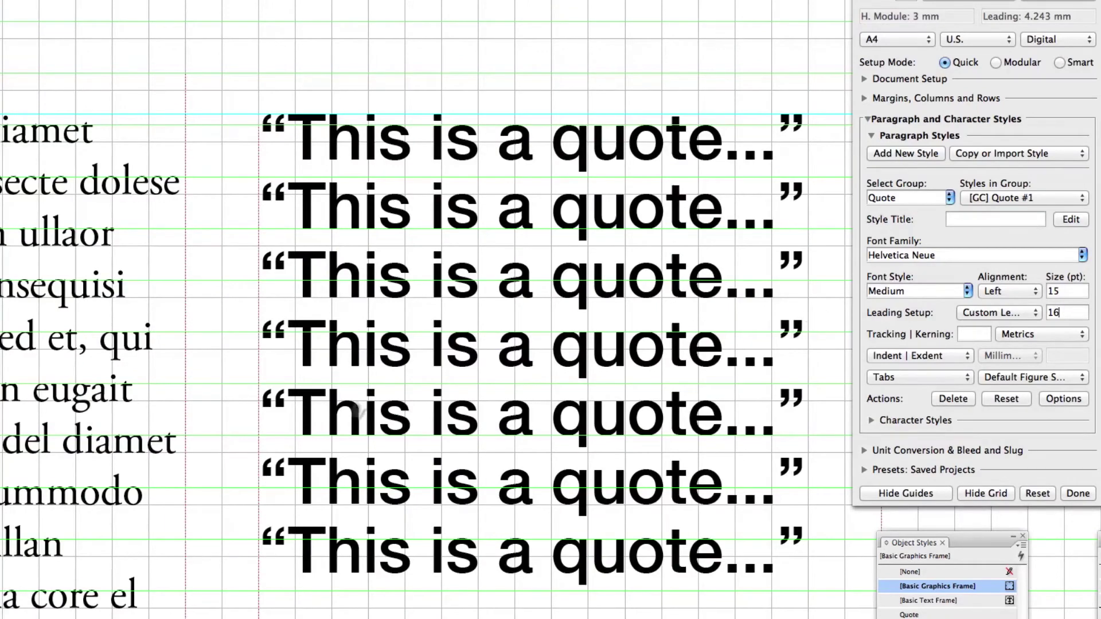
pyautogui.click(248, 257)
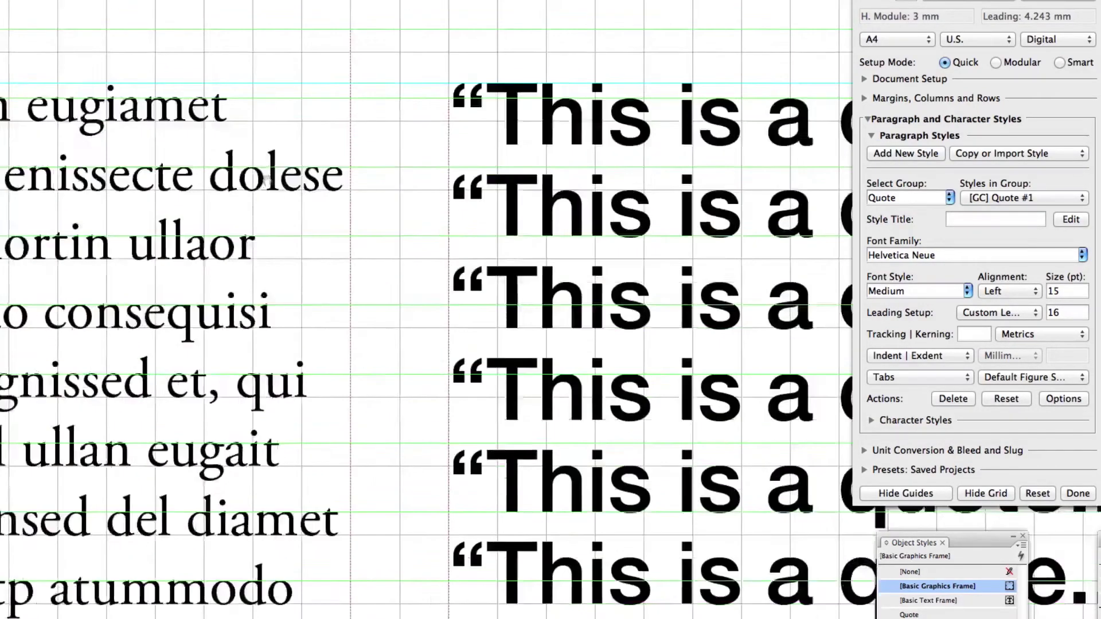
pyautogui.hscroll(3, 319, 266)
pyautogui.scroll(-2, 319, 266)
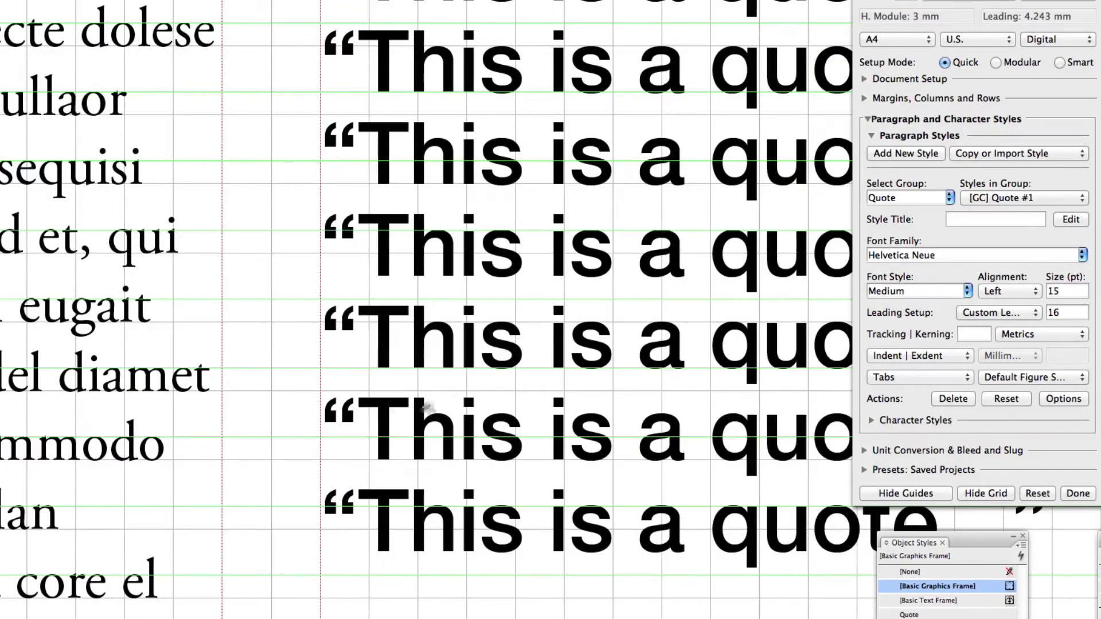
pyautogui.moveTo(559, 404); pyautogui.dragTo(145, 508)
pyautogui.moveTo(373, 410); pyautogui.dragTo(191, 472)
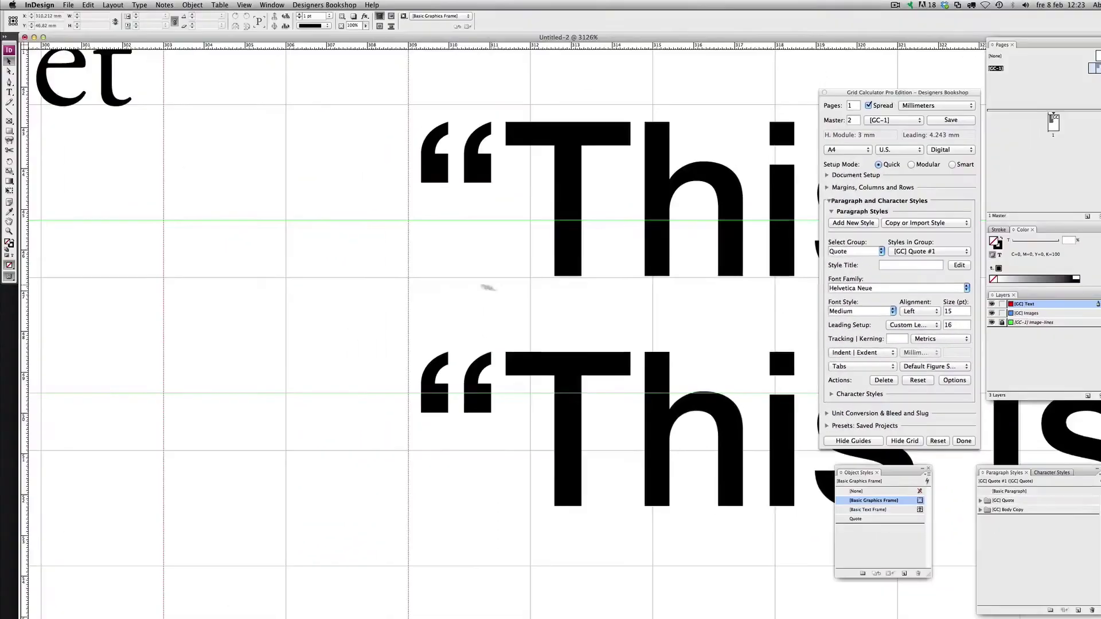
pyautogui.moveTo(265, 282); pyautogui.dragTo(404, 273)
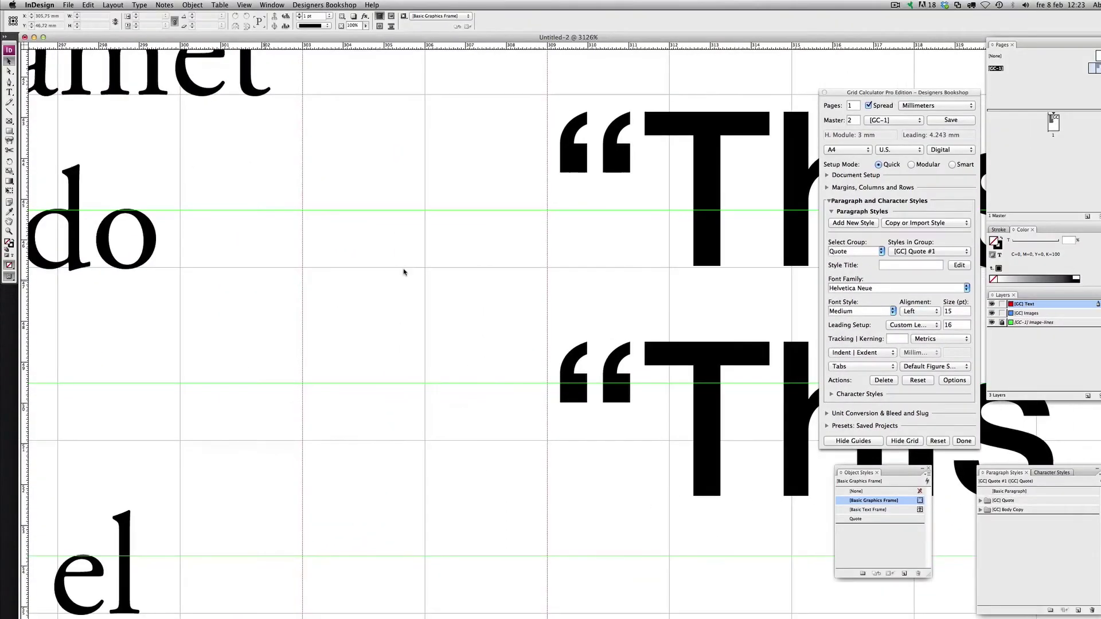
pyautogui.press('super+minus')
pyautogui.press('super+minus')
pyautogui.press('super+minus')
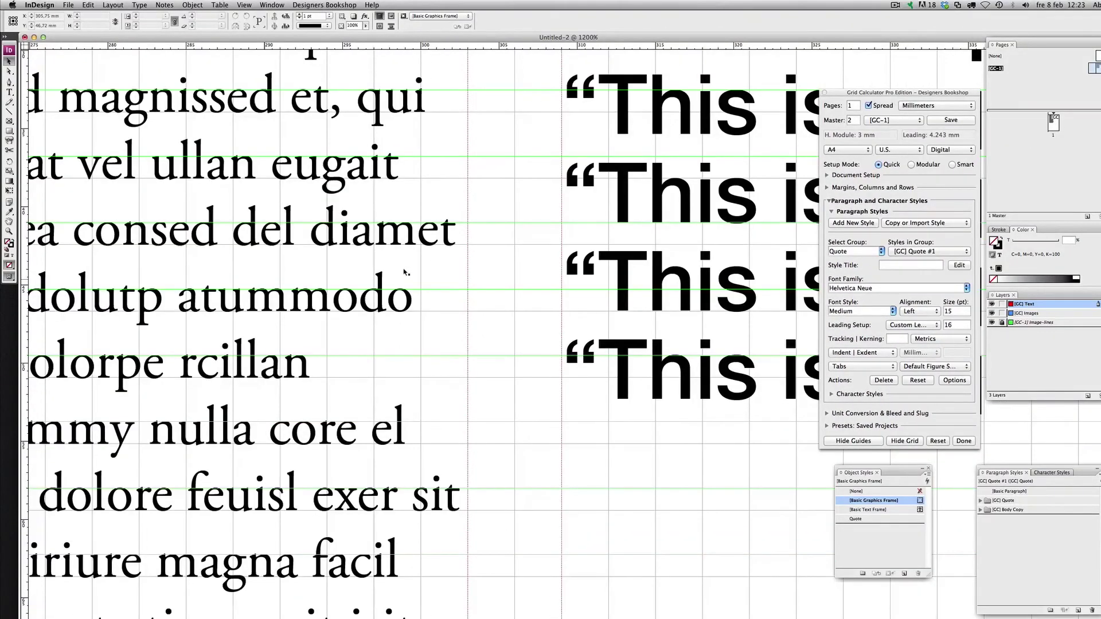
# Fine-tune the custom leading of the [GC] Quote #1 style through several values, settling on 17,35 pt.
pyautogui.hscroll(5, 424, 250)
pyautogui.click(968, 324)
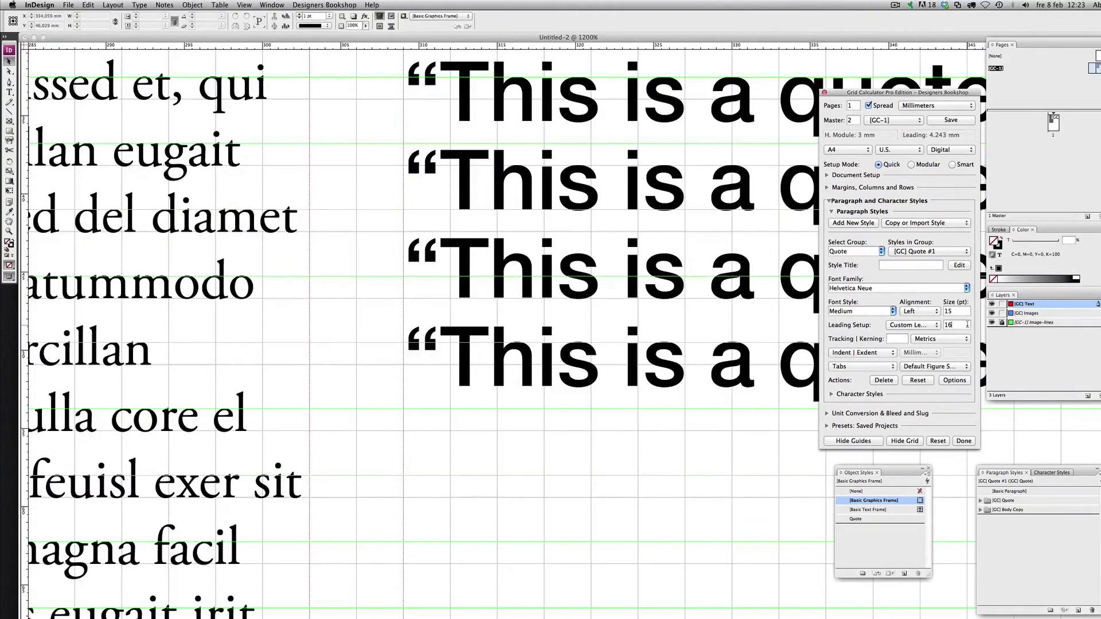
pyautogui.press('Up')
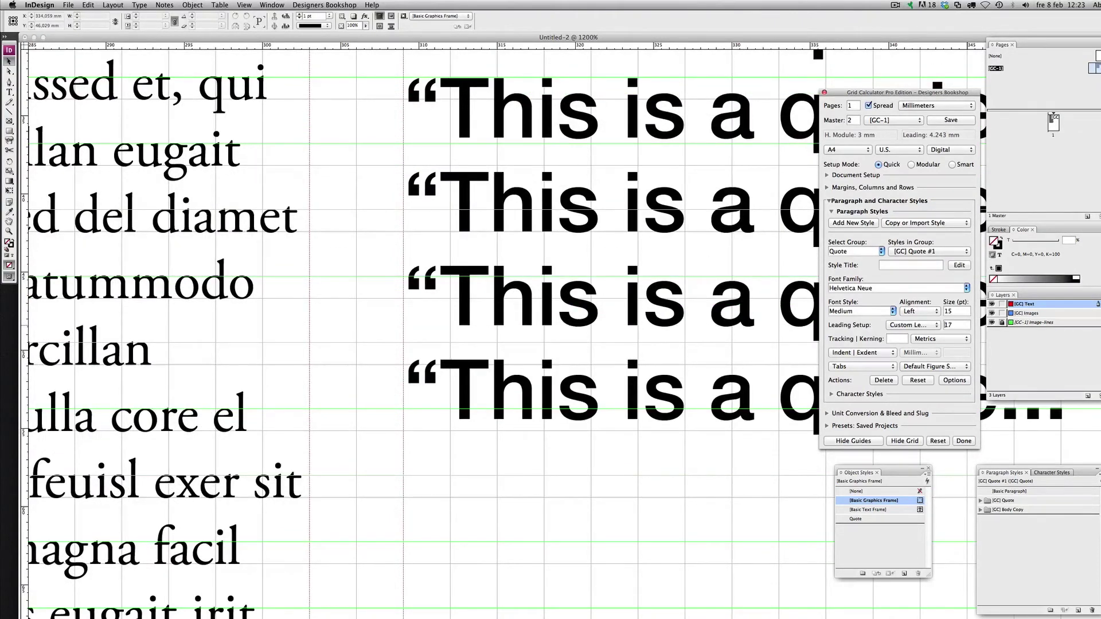
pyautogui.write(',5')
pyautogui.press('Tab')
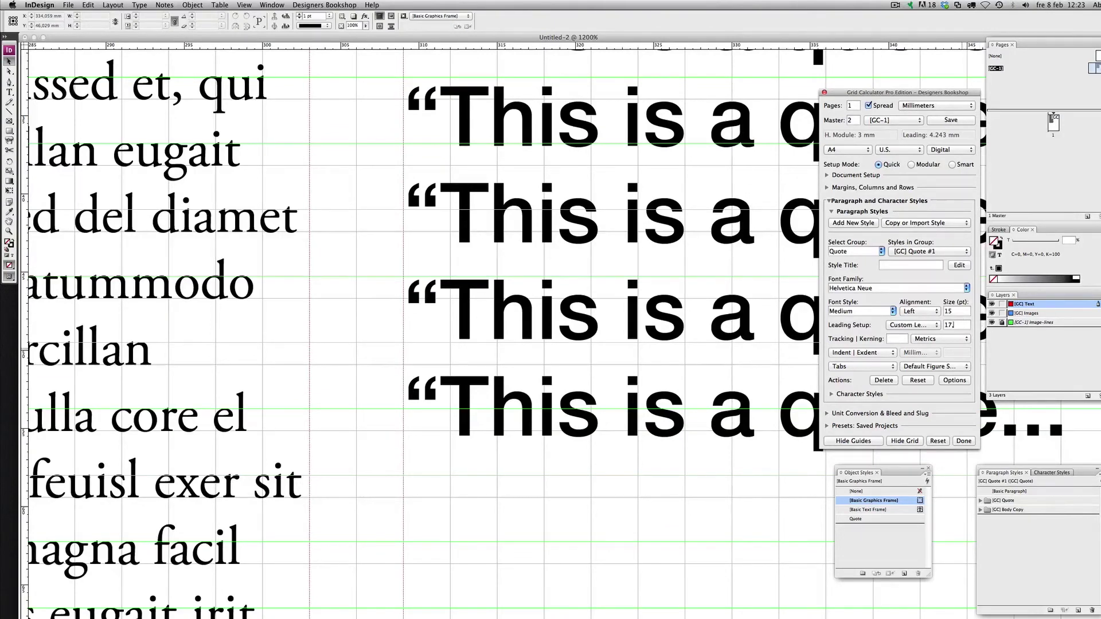
pyautogui.write(',3')
pyautogui.press('Tab')
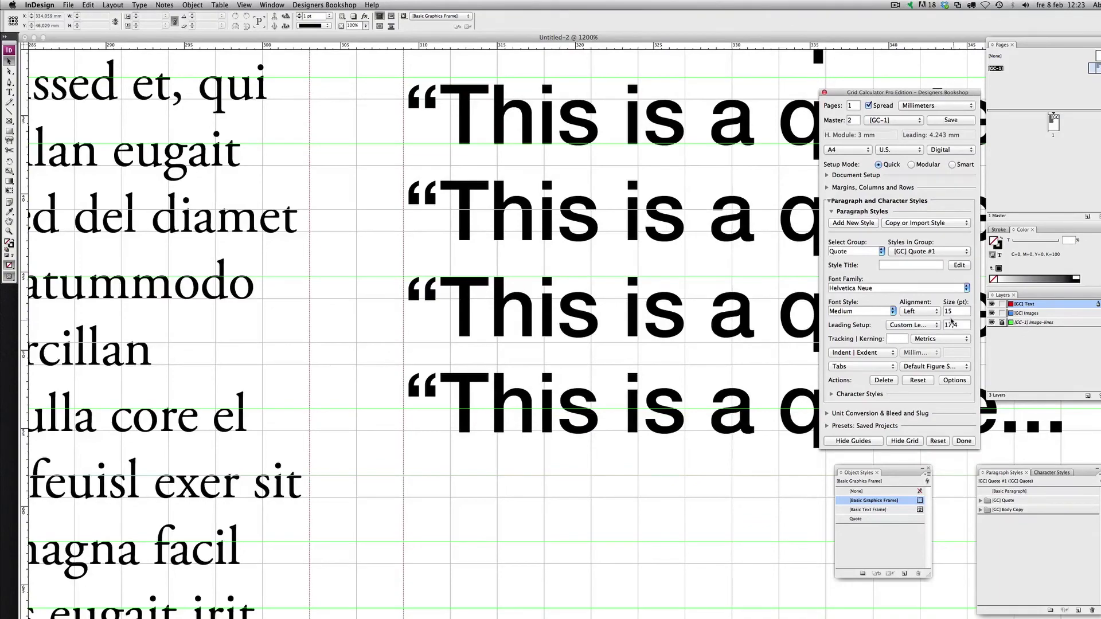
pyautogui.write('5')
pyautogui.press('Tab')
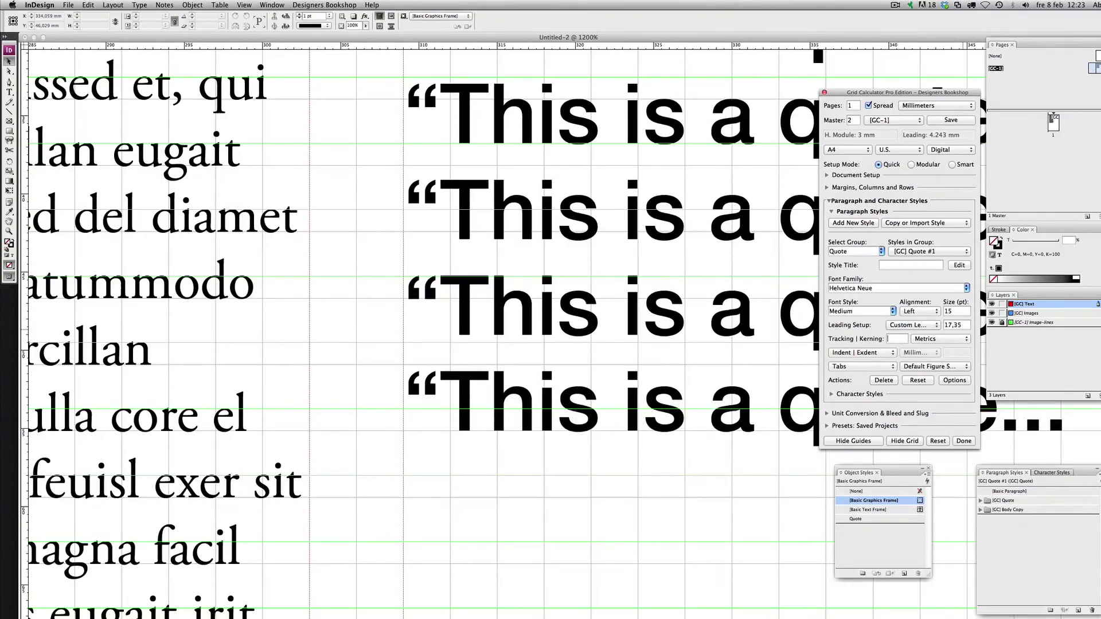
# Check the quote lines' alignment with the body copy at both ends, with the grid shown and in preview without guides.
pyautogui.scroll(10, 348, 283)
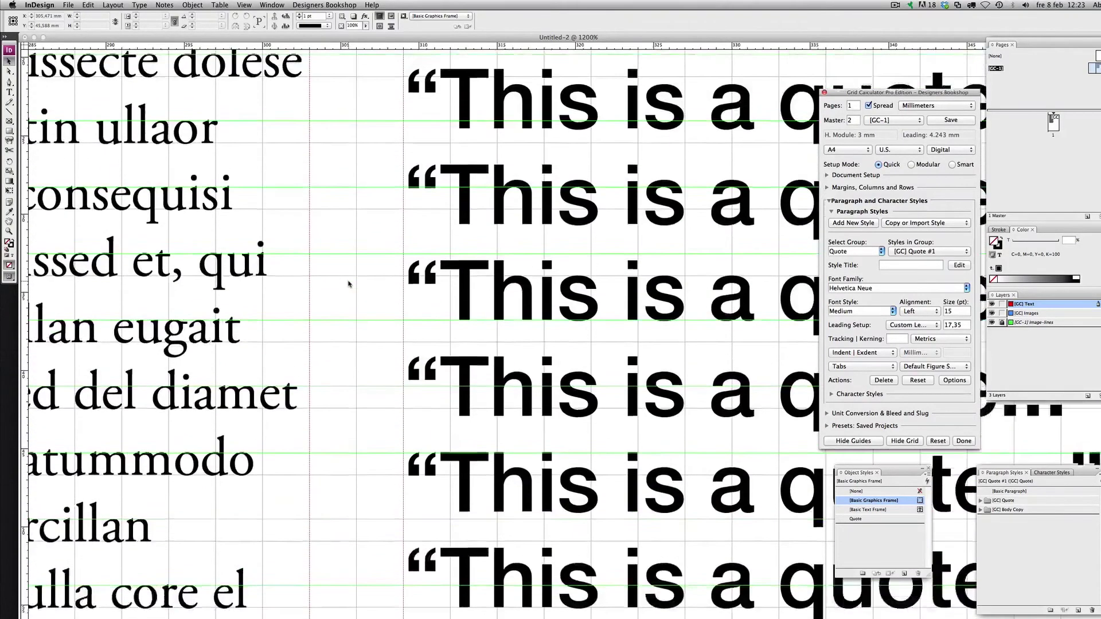
pyautogui.scroll(-10, 348, 284)
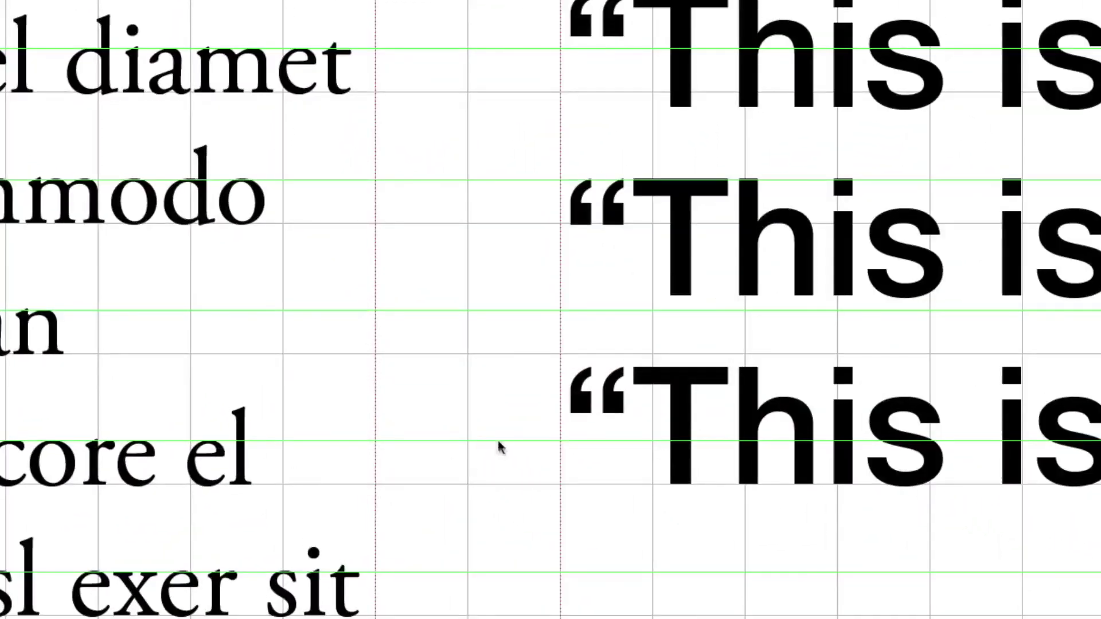
pyautogui.press('w')
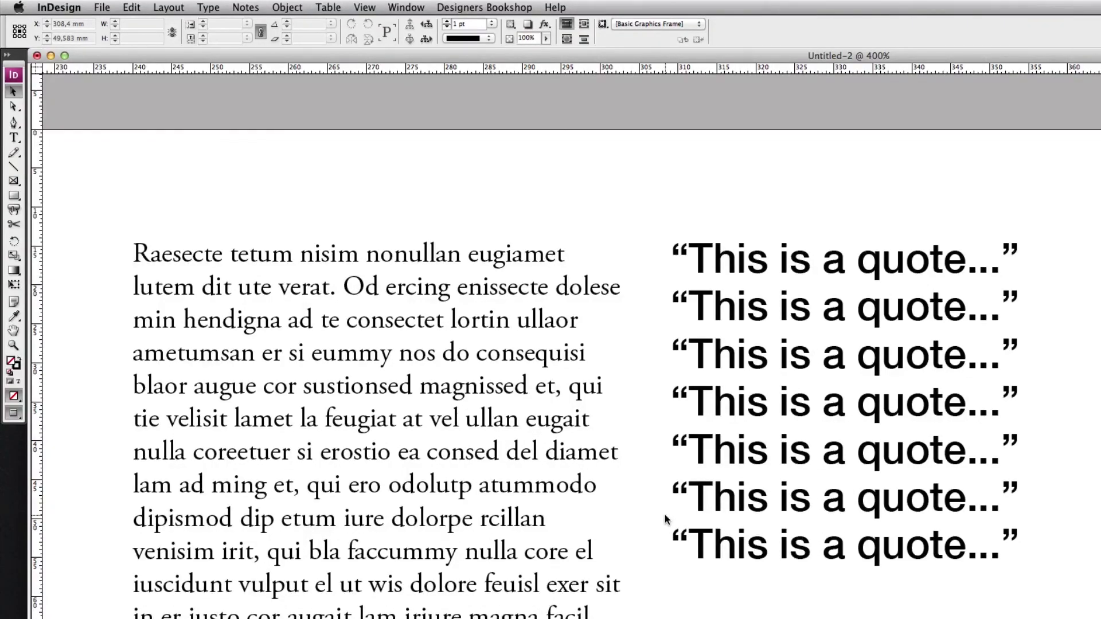
pyautogui.press('w')
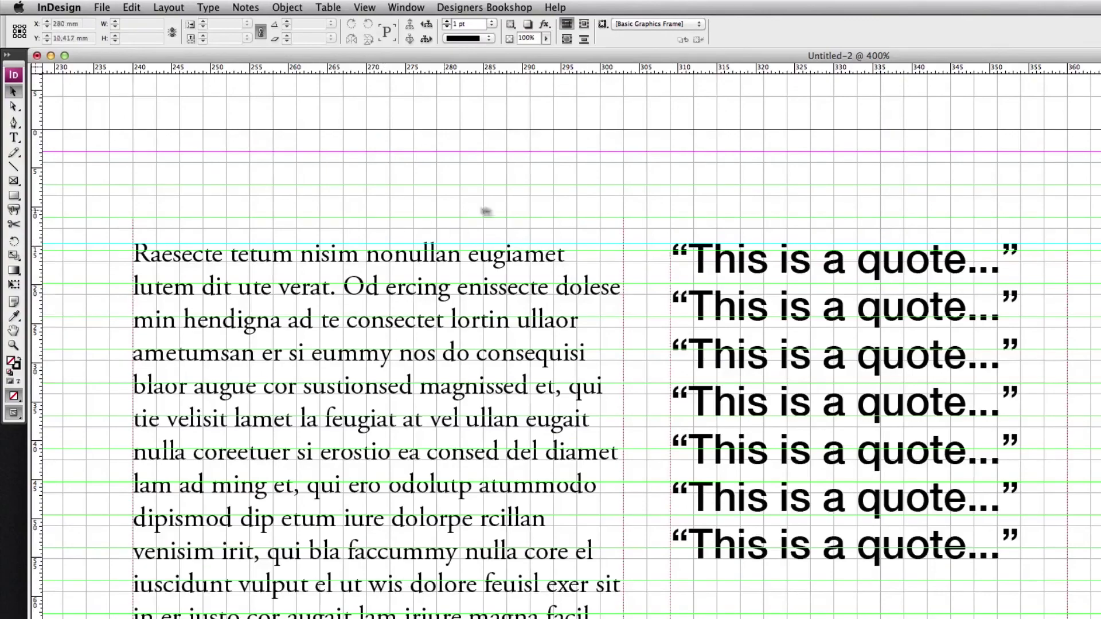